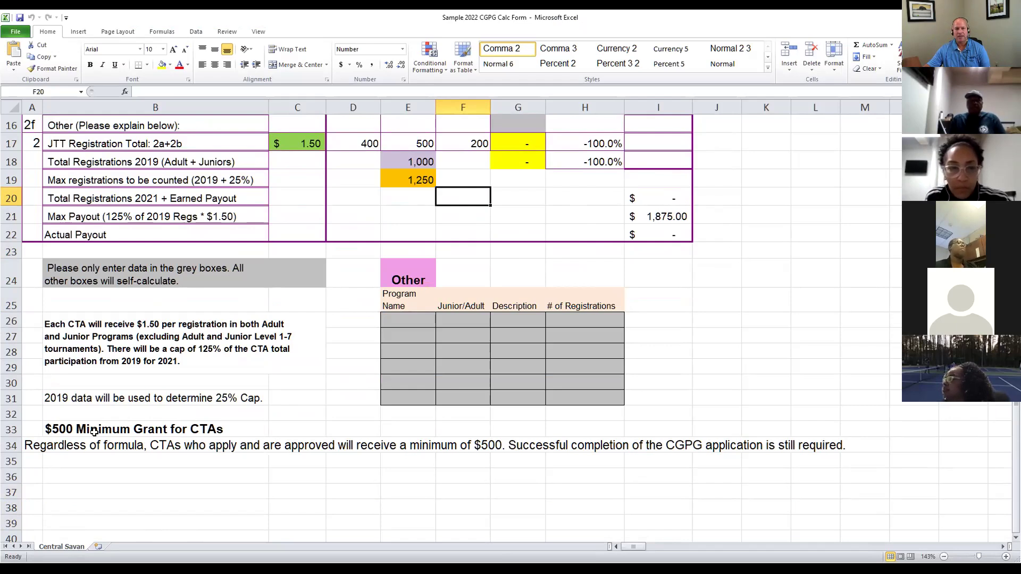
- Review the 2022 CGPG grant application form from the program rows down to the notes on payout and minimum grant
scroll(93, 431, "up", 1)
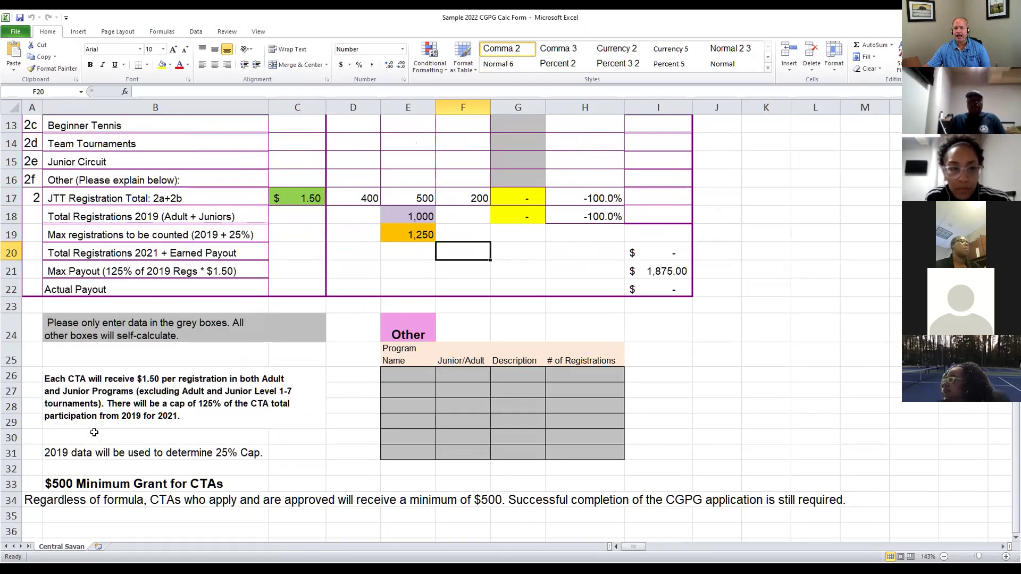
scroll(94, 433, "up", 2)
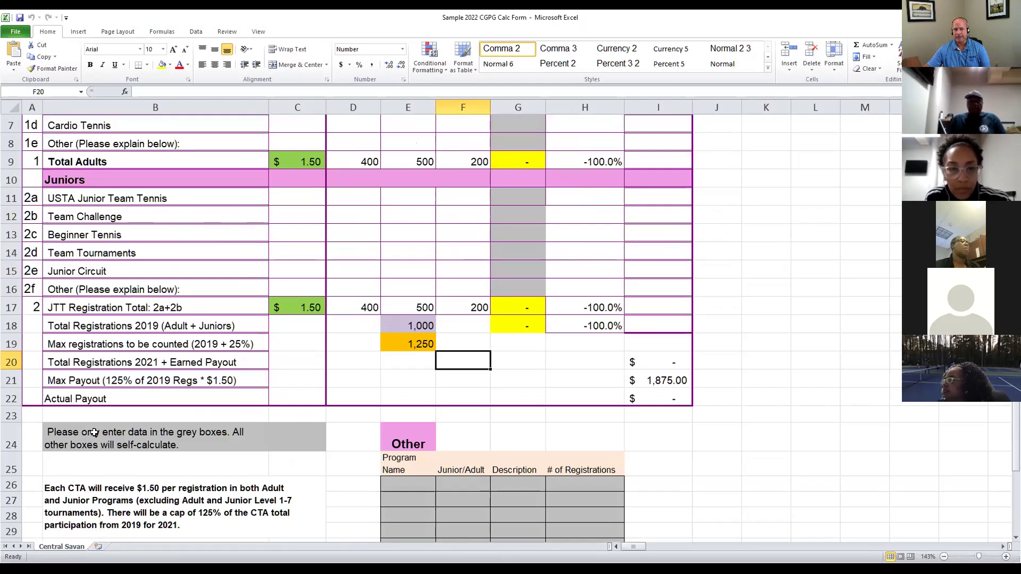
scroll(95, 433, "up", 2)
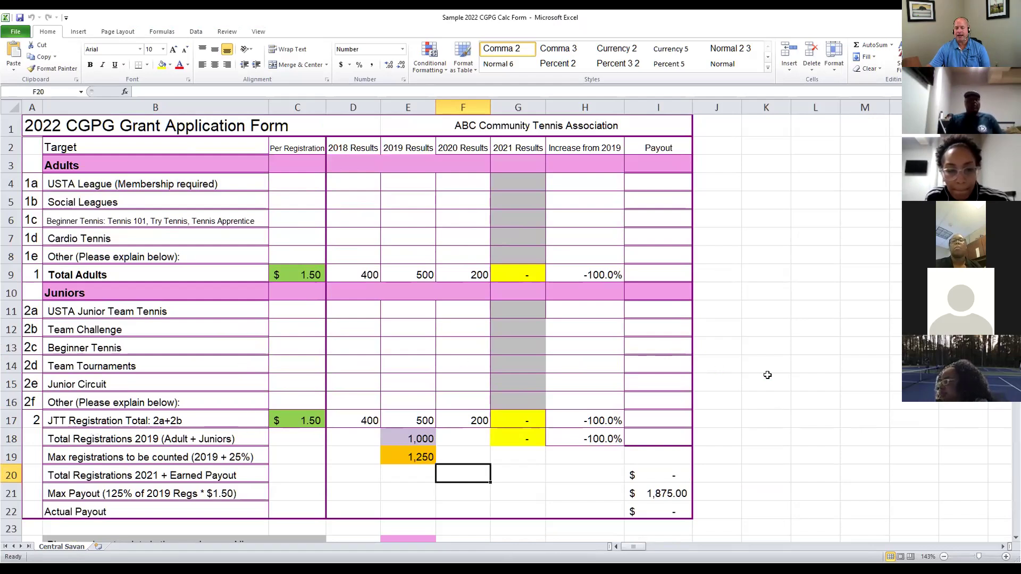
scroll(765, 377, "down", 4)
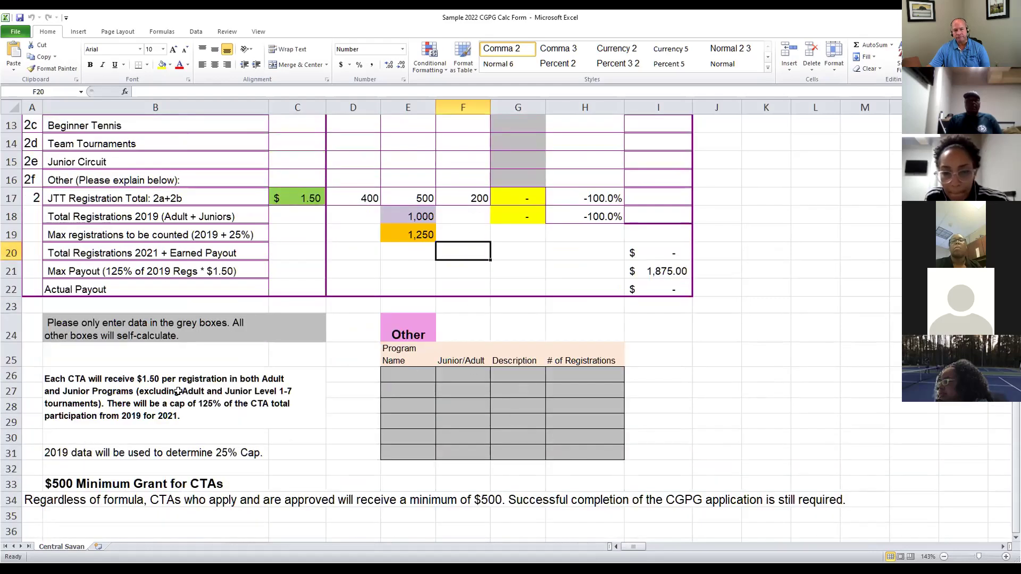
scroll(178, 391, "up", 4)
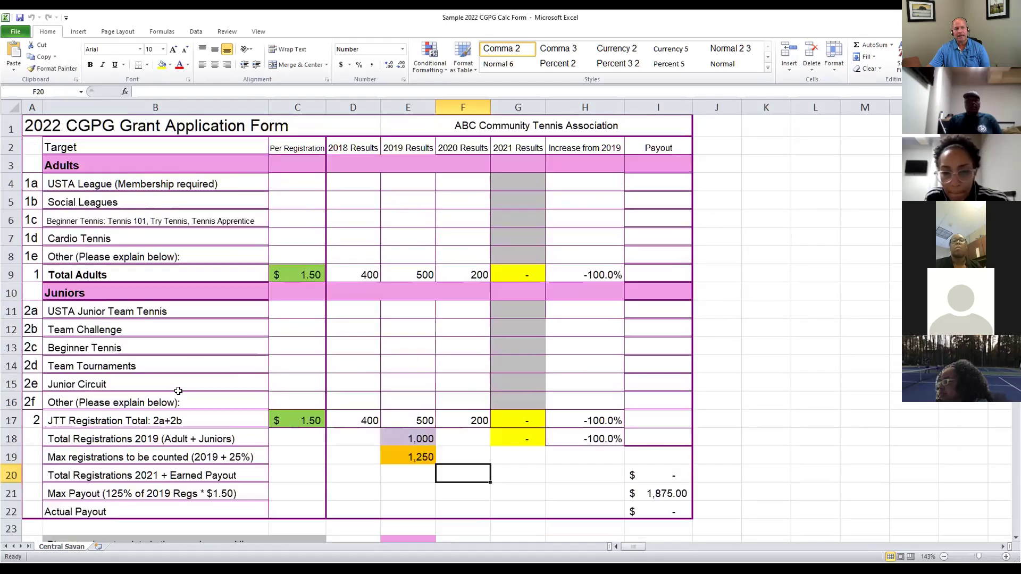
- Examine the adult and junior "Other (Please explain below)" rows and the Other program table they refer to
left_click(12, 256)
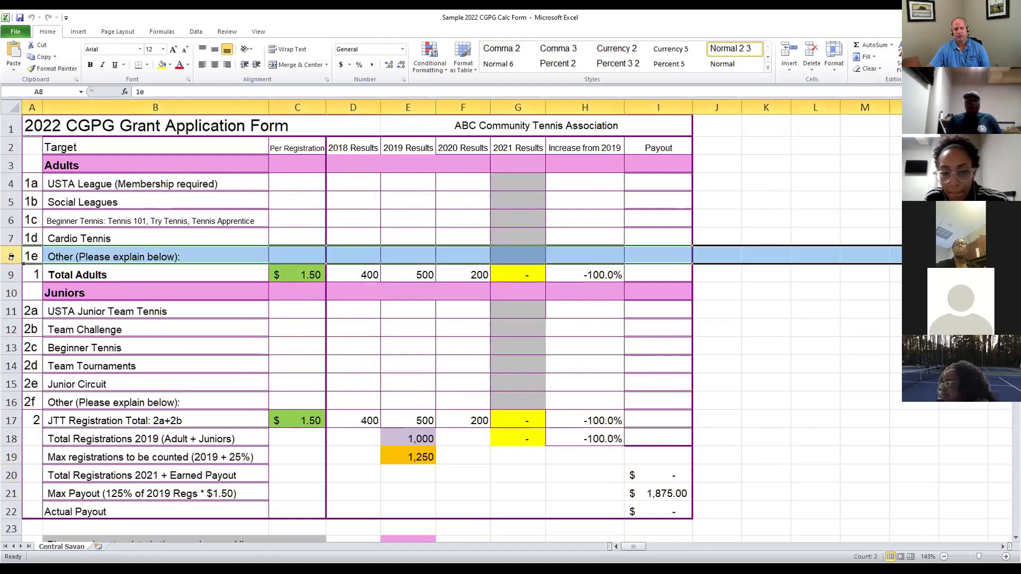
left_click(8, 402)
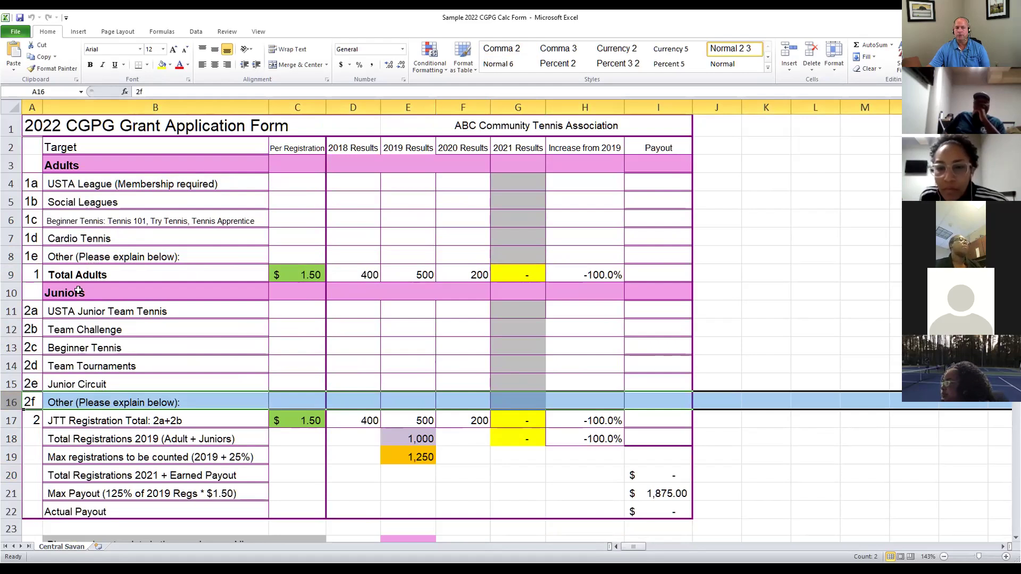
scroll(78, 290, "down", 4)
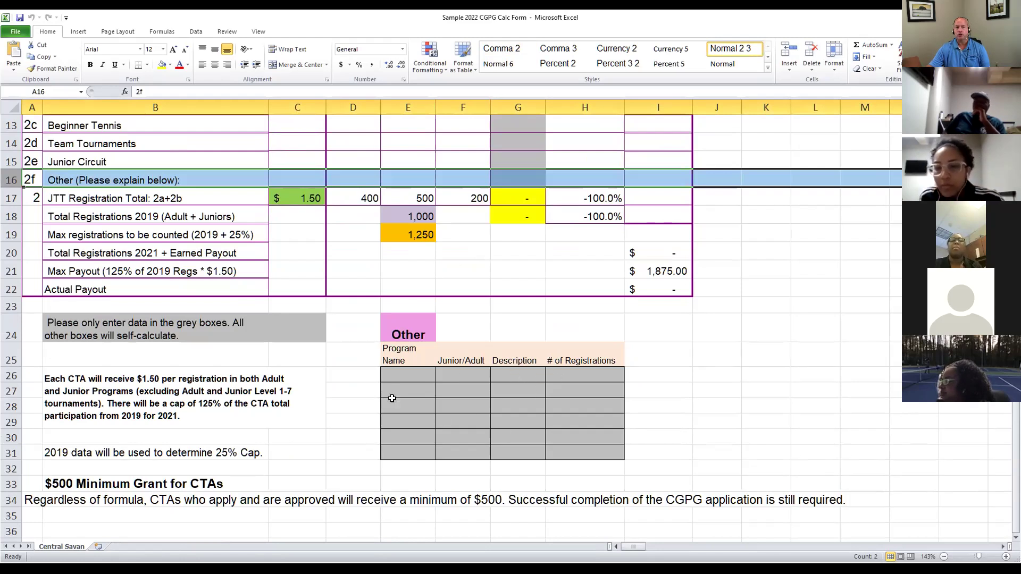
scroll(194, 202, "up", 4)
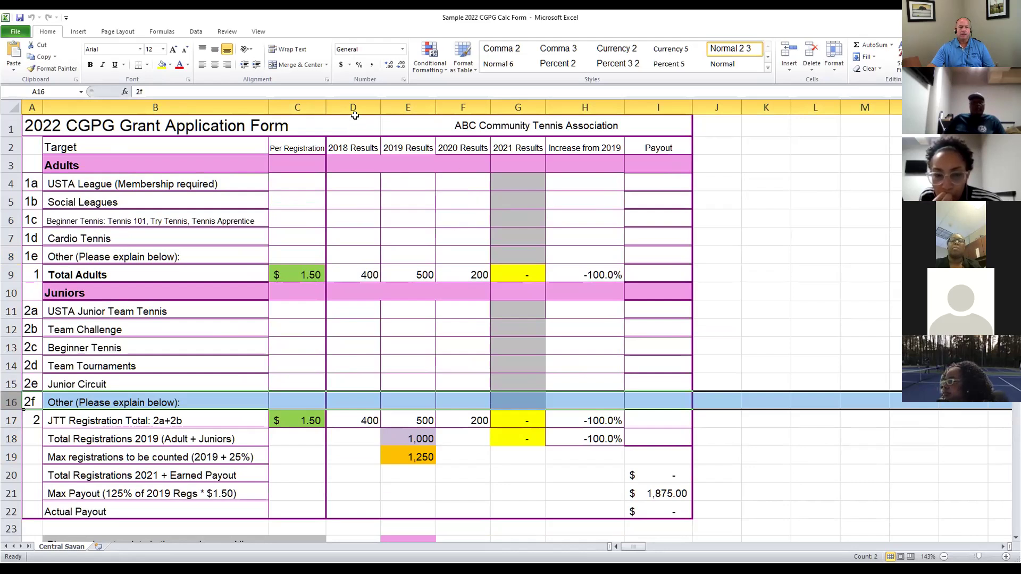
- Highlight the Adults and Juniors headings, and each adult program row from USTA League to Other, one at a time
left_click(9, 165)
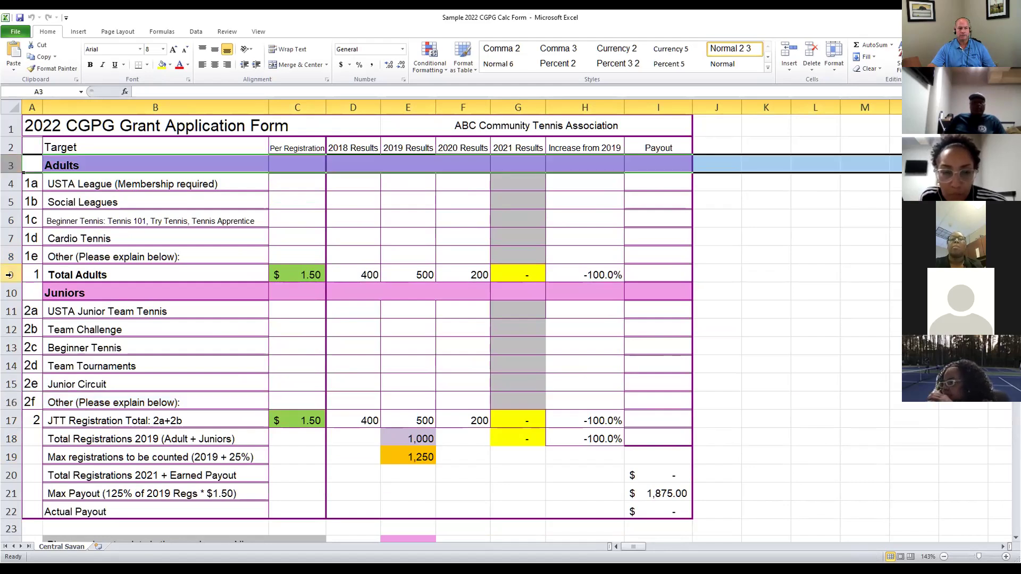
left_click(10, 293)
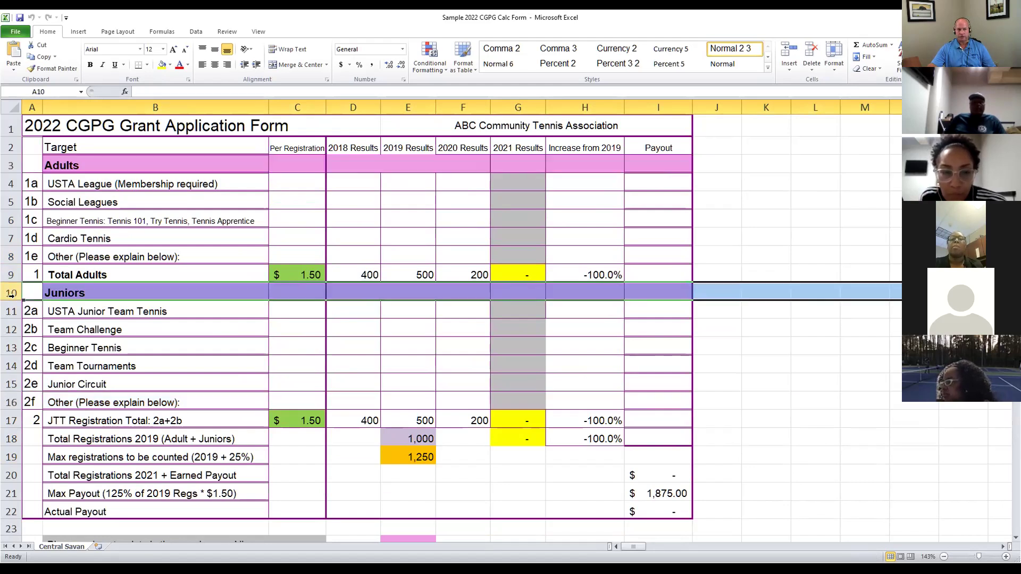
left_click(9, 183)
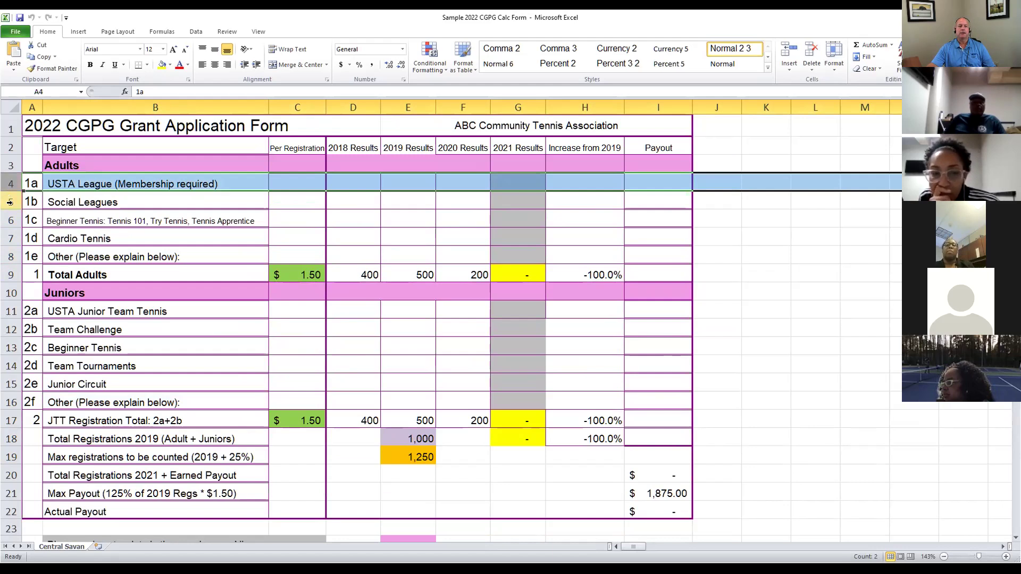
left_click(9, 202)
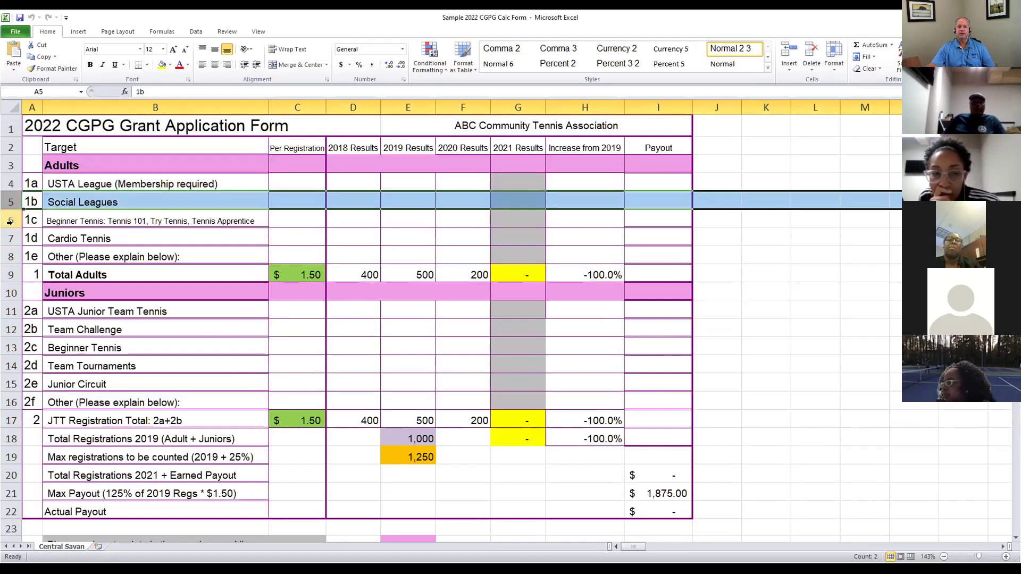
left_click(10, 221)
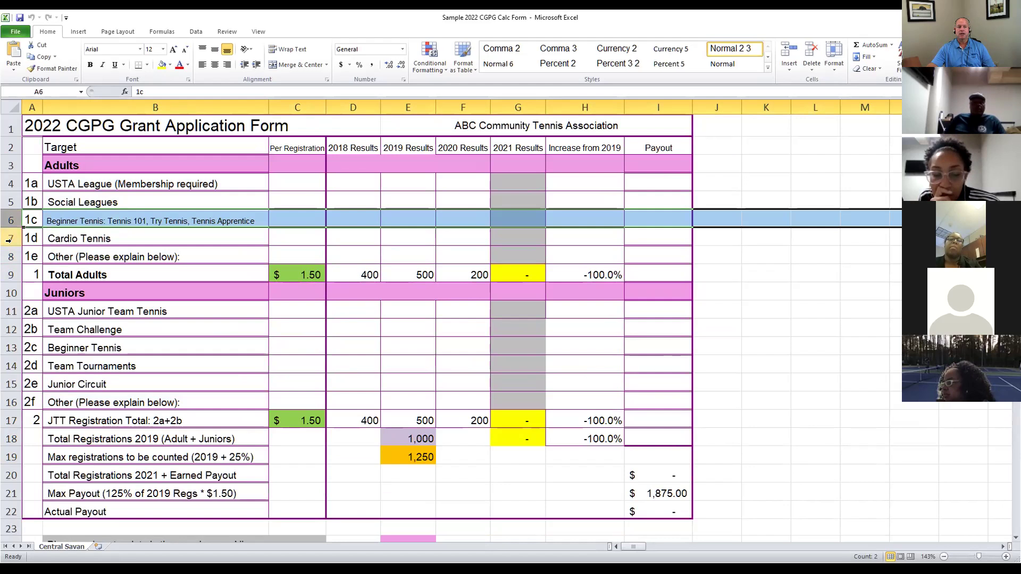
left_click(10, 238)
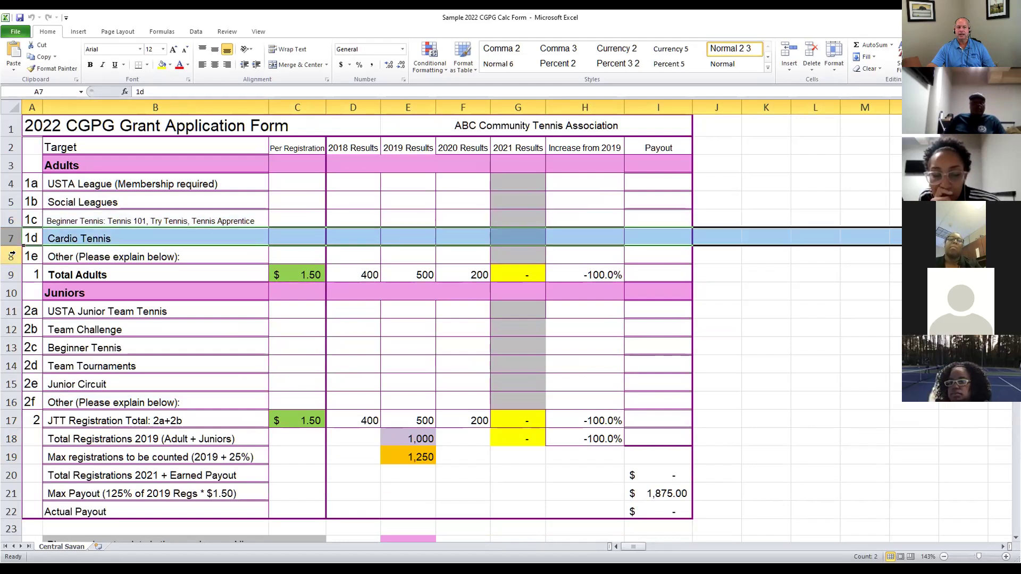
left_click(10, 256)
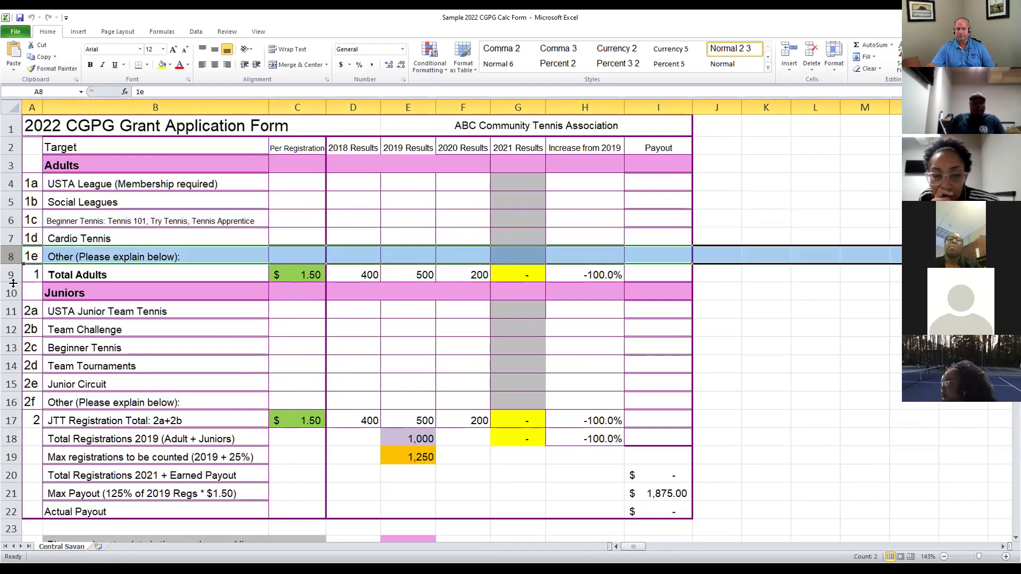
- Highlight each junior program row in turn, from USTA Junior Team Tennis through Other
left_click(10, 313)
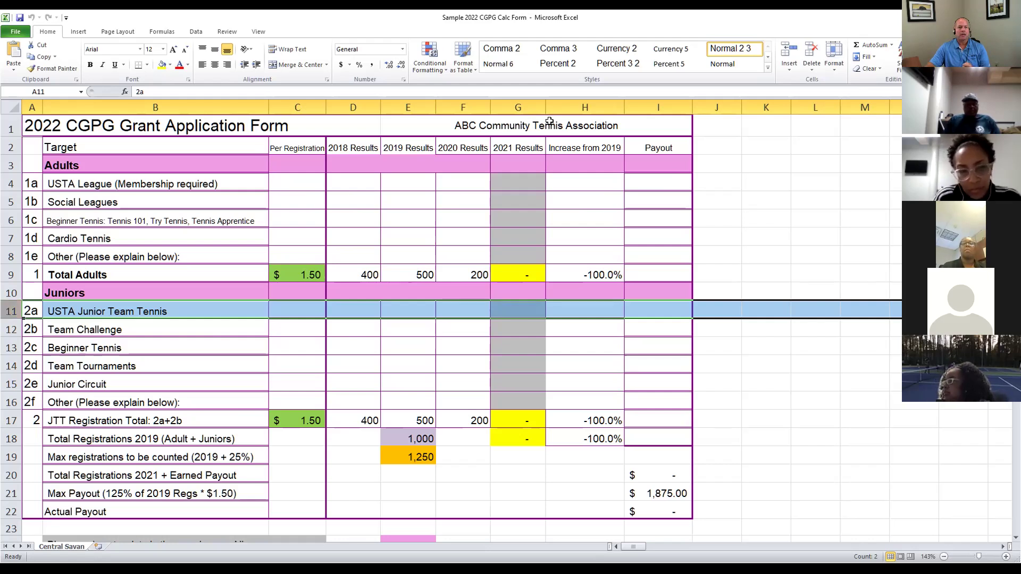
left_click(11, 330)
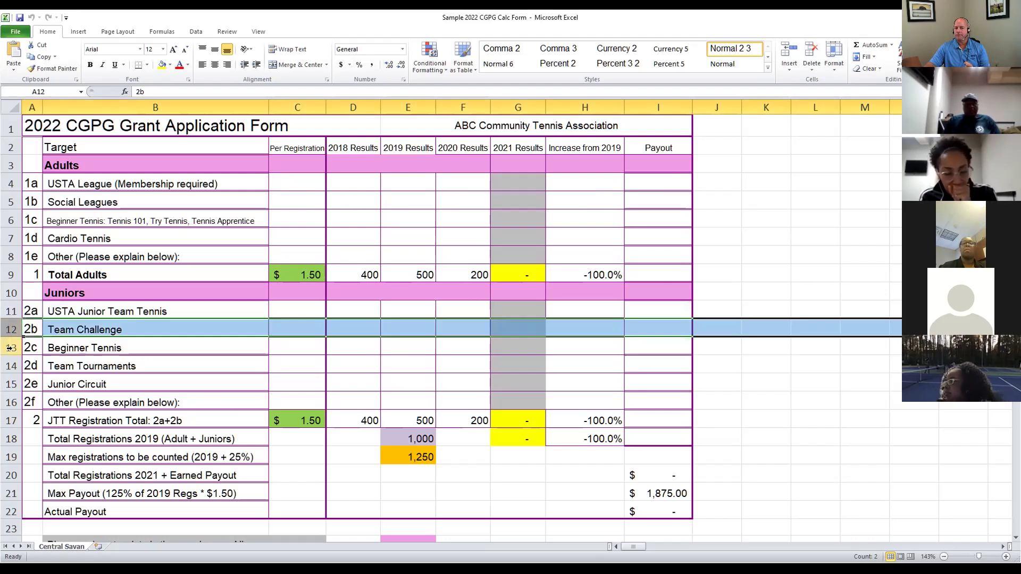
left_click(11, 348)
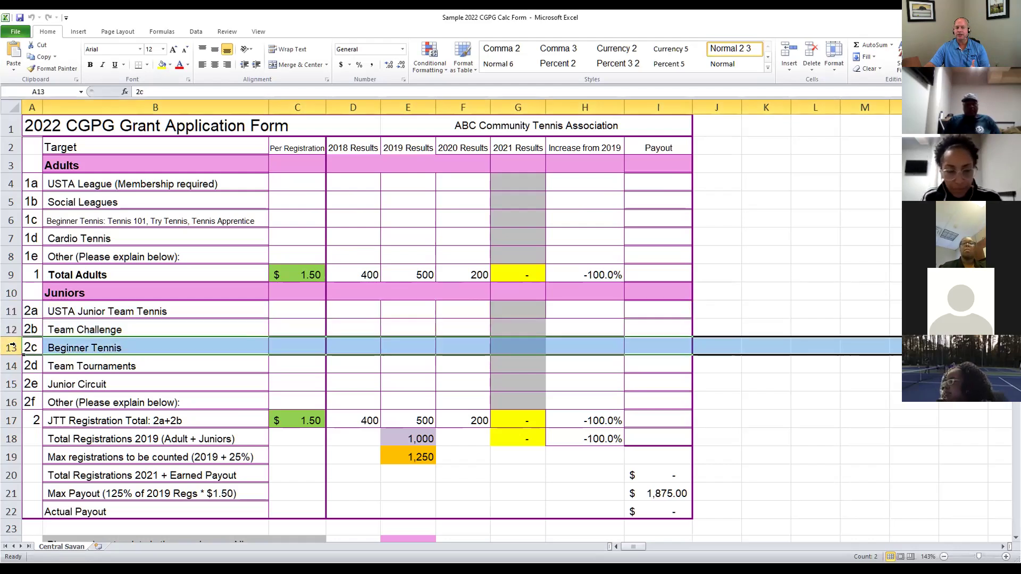
left_click(12, 366)
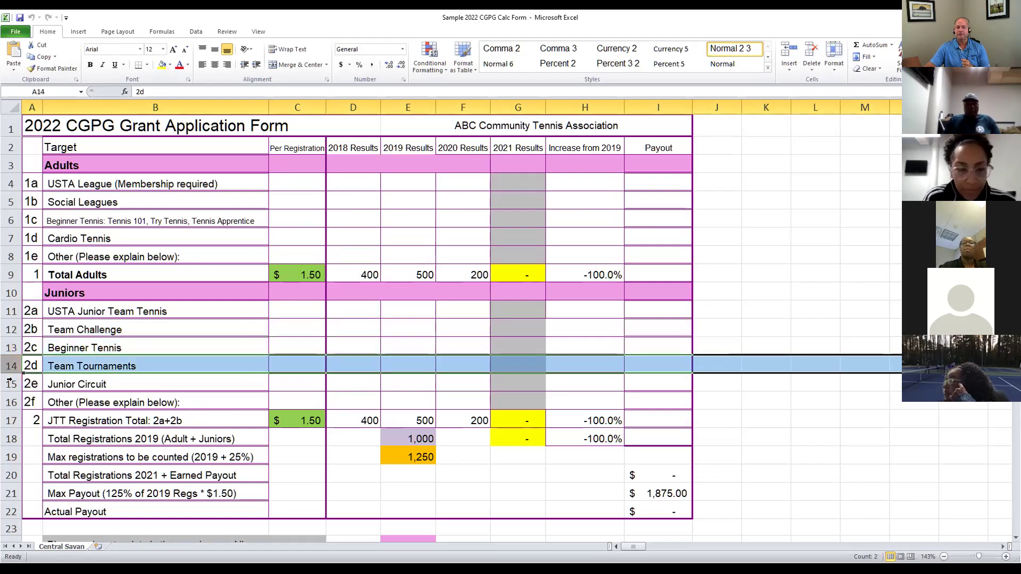
left_click(10, 384)
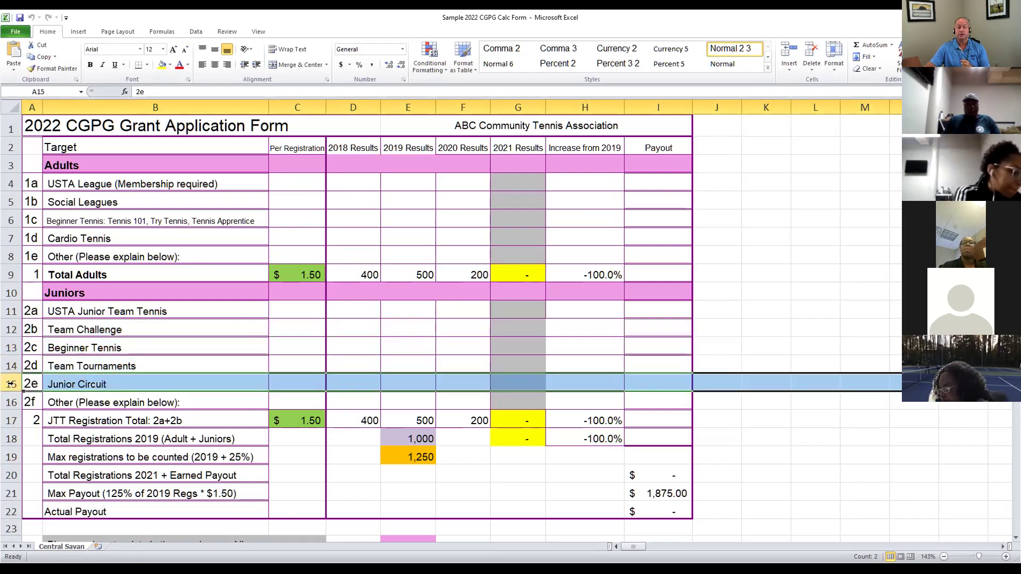
left_click(13, 402)
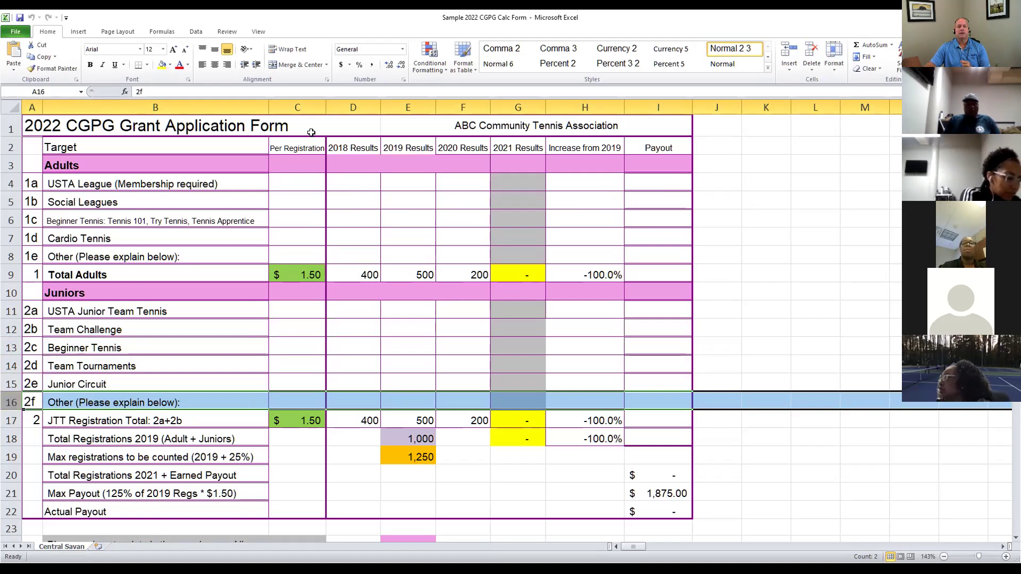
- Examine the Per Registration column and the rate in the Total Adults row
left_click(301, 107)
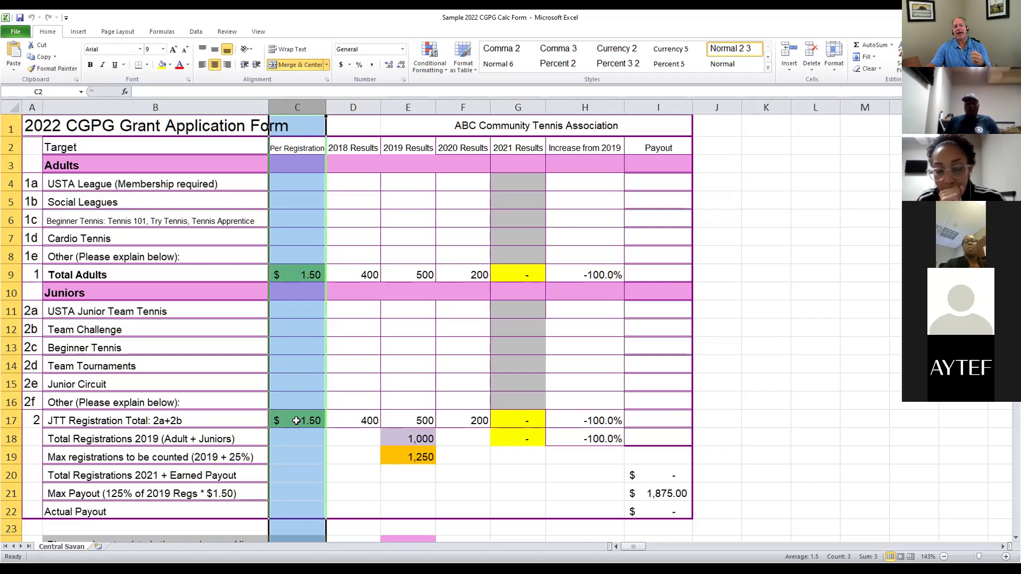
left_click(287, 235)
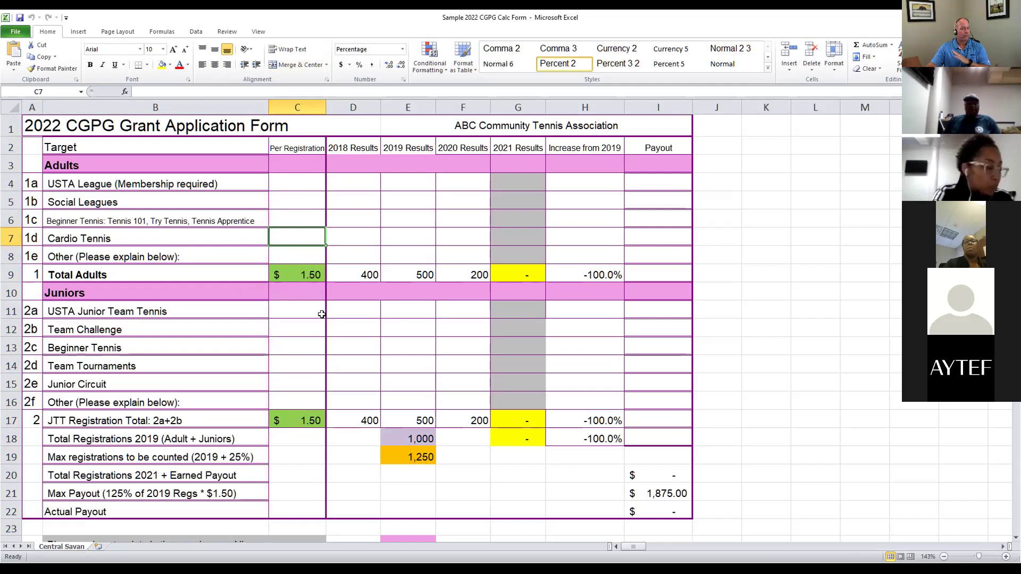
left_click(293, 272)
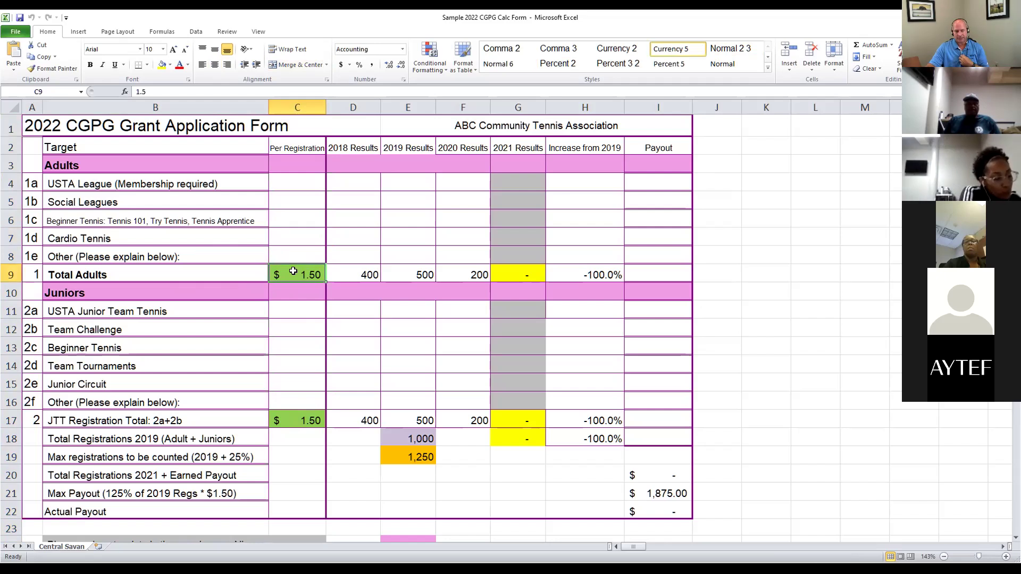
- Highlight the 2018–2020 Results, 2021 Results and Increase from 2019 columns to compare them, ending on the 2019 Results baseline
left_click_drag(369, 108, 453, 107)
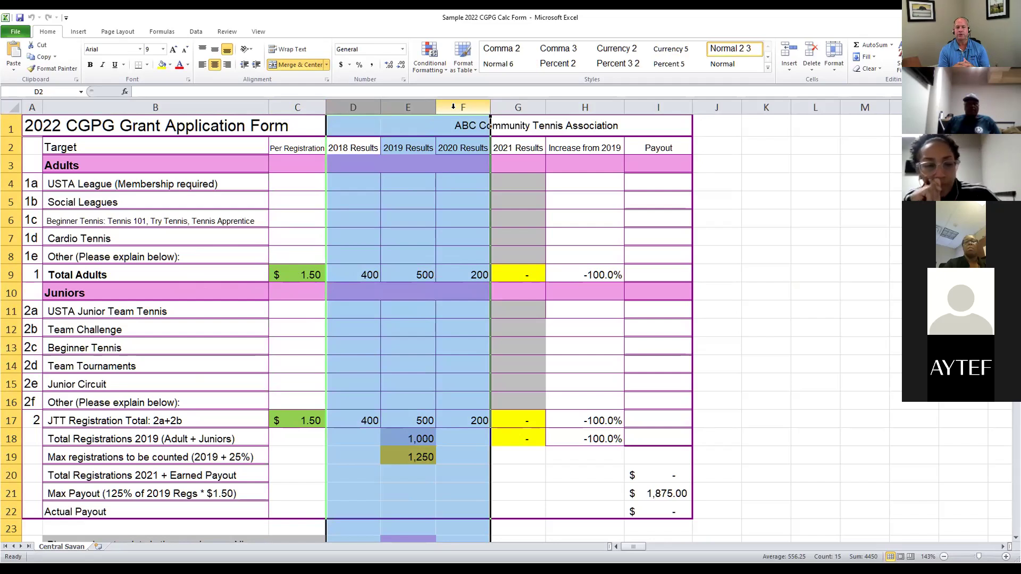
left_click(517, 107)
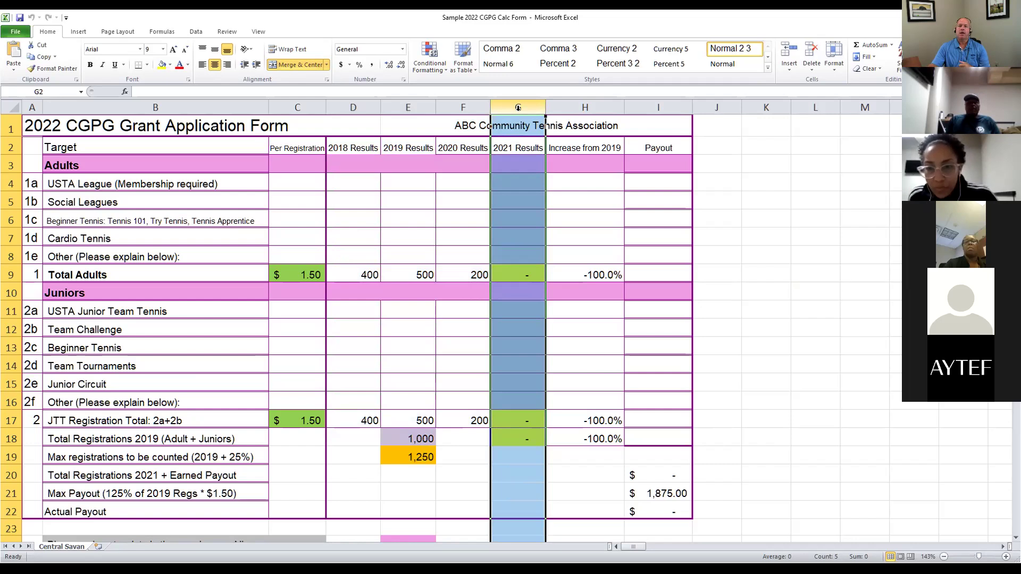
left_click(579, 107)
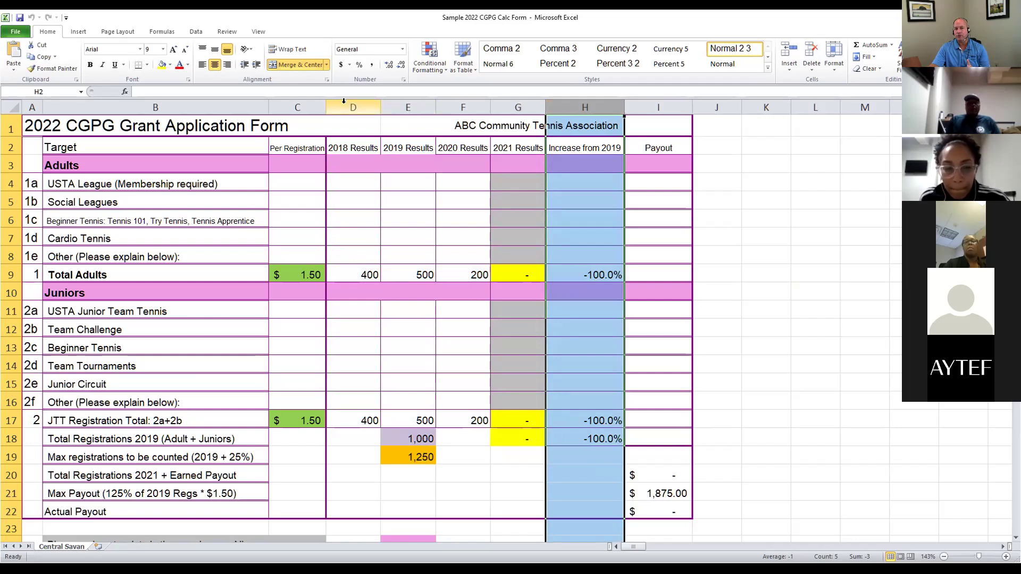
left_click(377, 105)
left_click(444, 106, "shift")
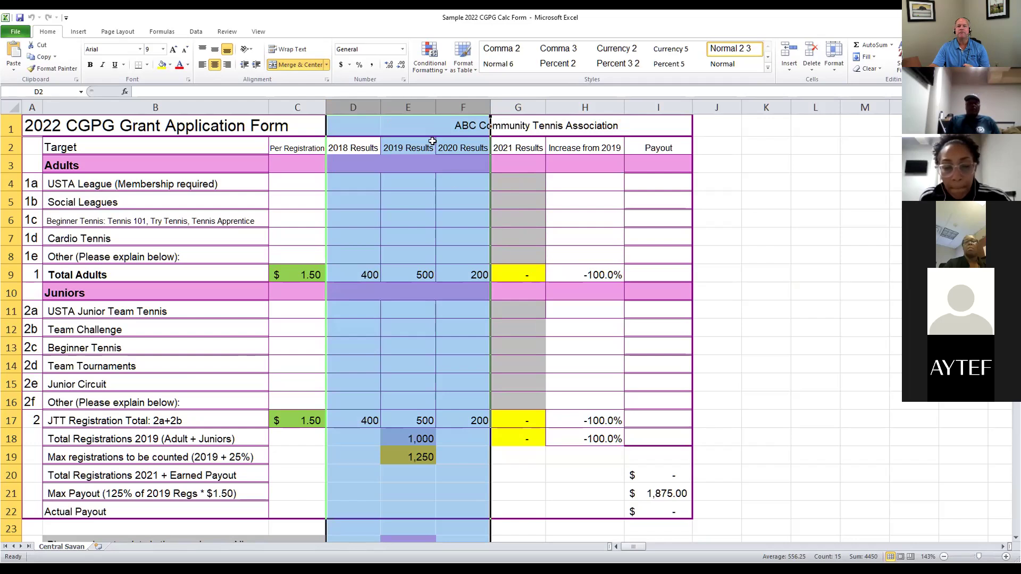
left_click(409, 107)
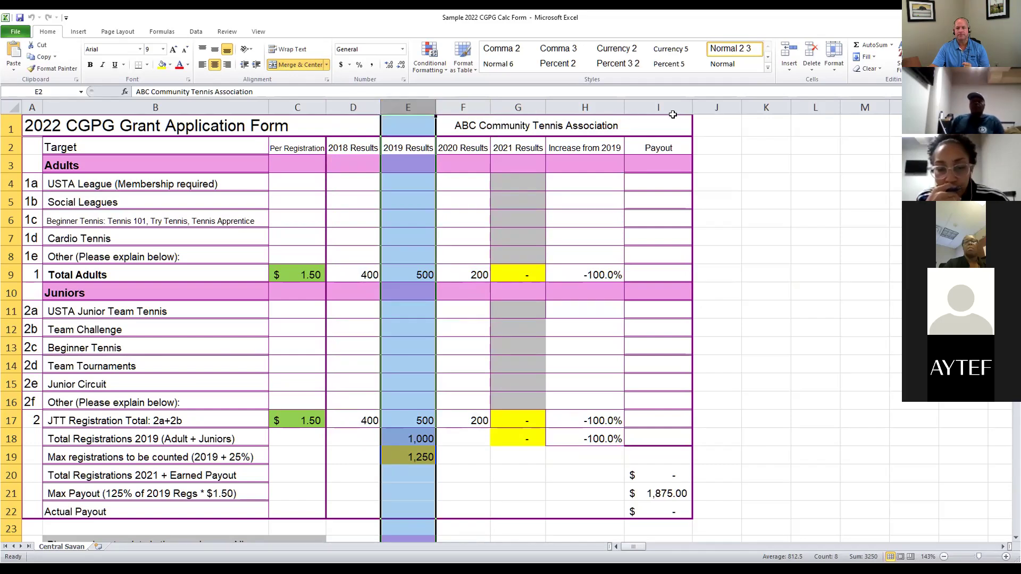
- Highlight the Payout column and the Actual Payout row, and clear the highlight
left_click(651, 105)
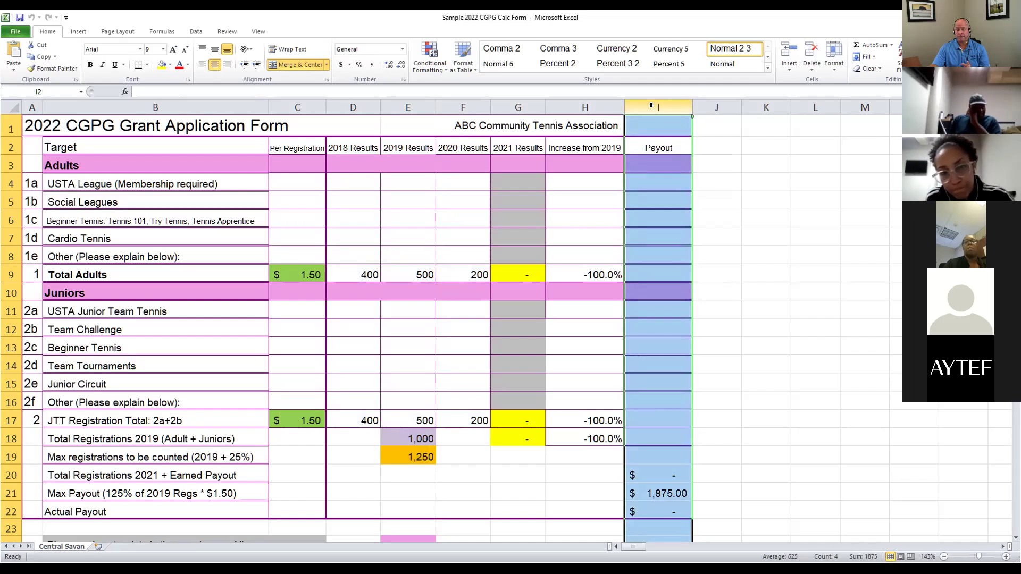
left_click(10, 512)
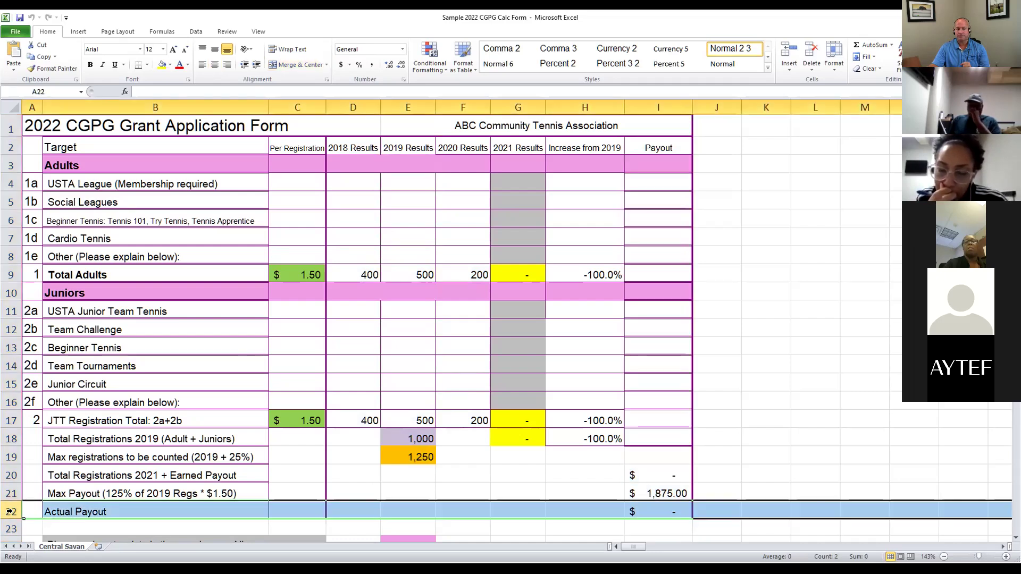
left_click(735, 330)
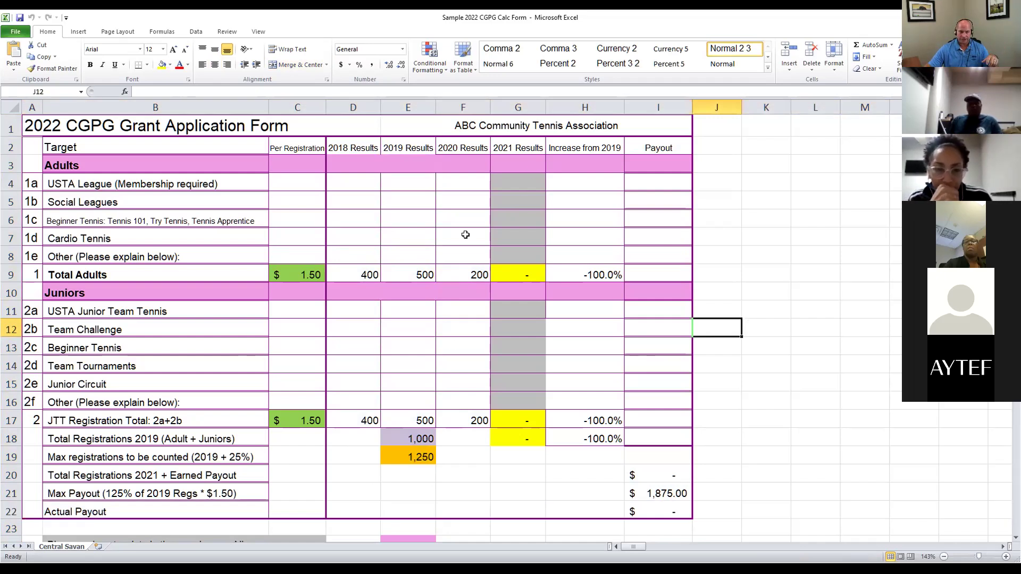
- Compare the Total Adults and JTT Registration Total figures for 2018, 2019 and 2020, year by year
left_click(356, 274)
left_click(359, 415)
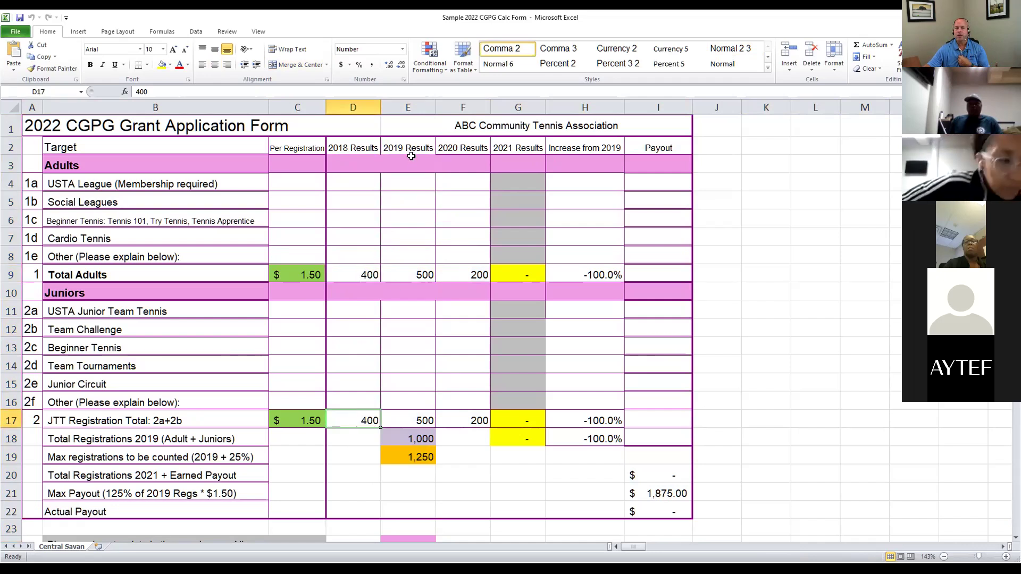
left_click(421, 281)
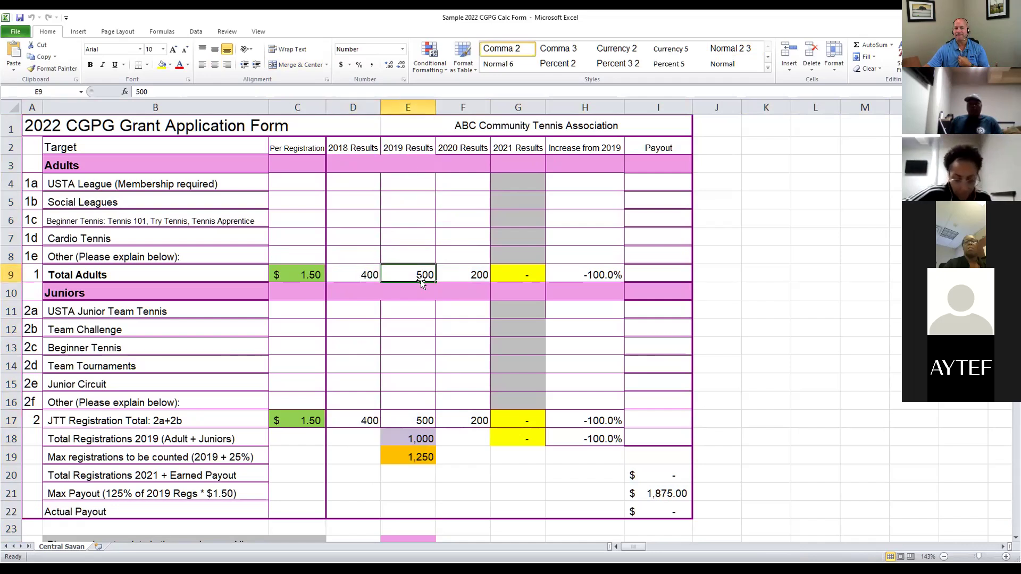
left_click(414, 422)
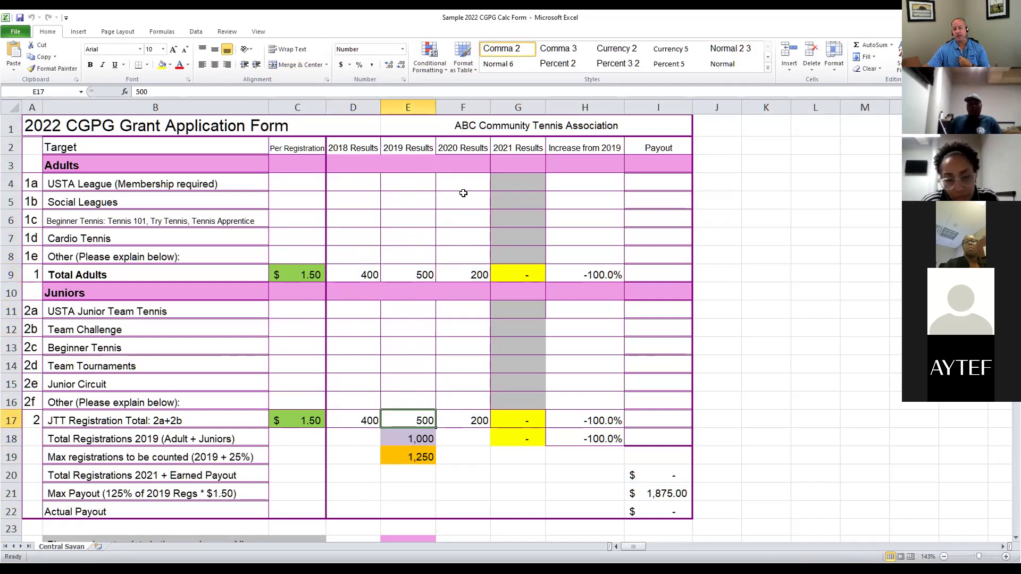
left_click(471, 277)
left_click(461, 420)
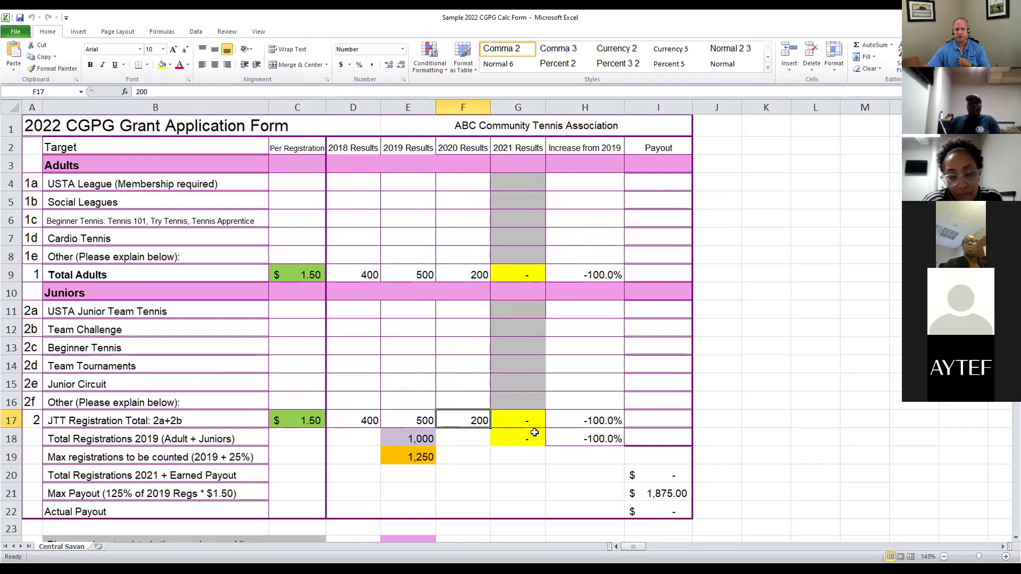
- Highlight the Total Registrations 2019 and Max registrations to be counted rows, and inspect the maximum registrations formula
left_click(8, 438)
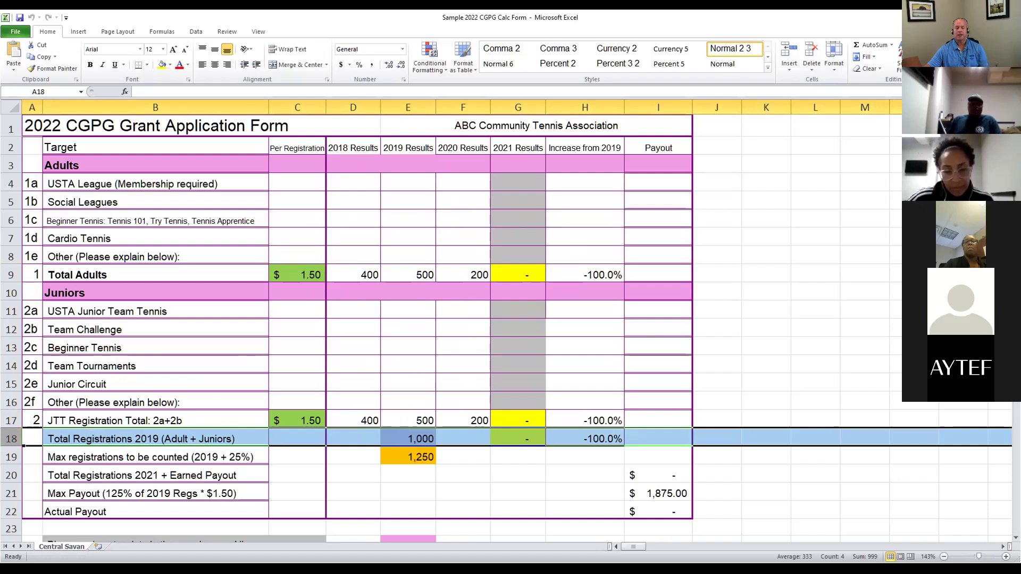
left_click(9, 453)
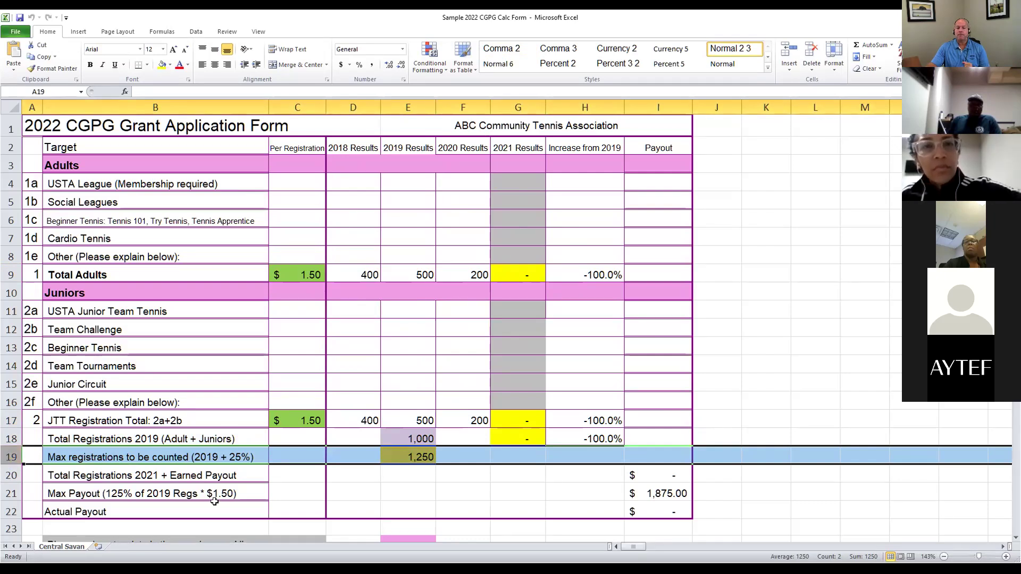
left_click(406, 455)
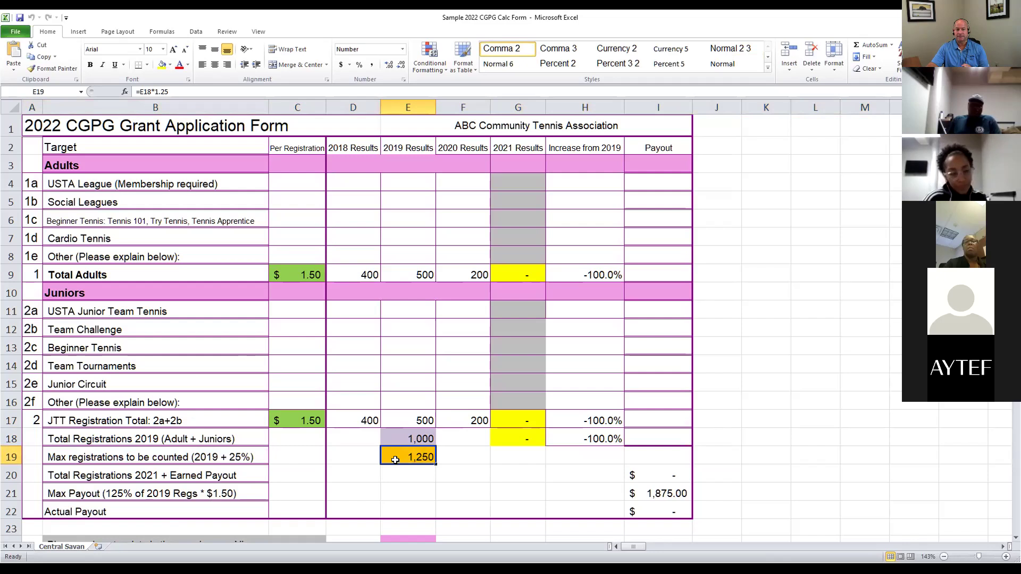
- Highlight the Earned Payout and Max Payout rows, and trace the maximum payout amount to the maximum registrations cell
left_click(10, 473)
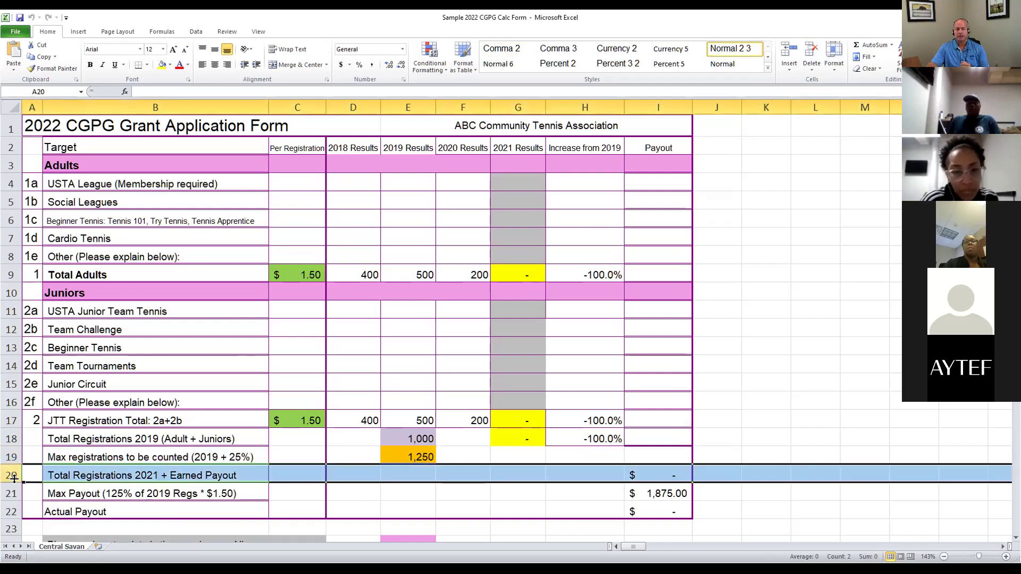
left_click(11, 493)
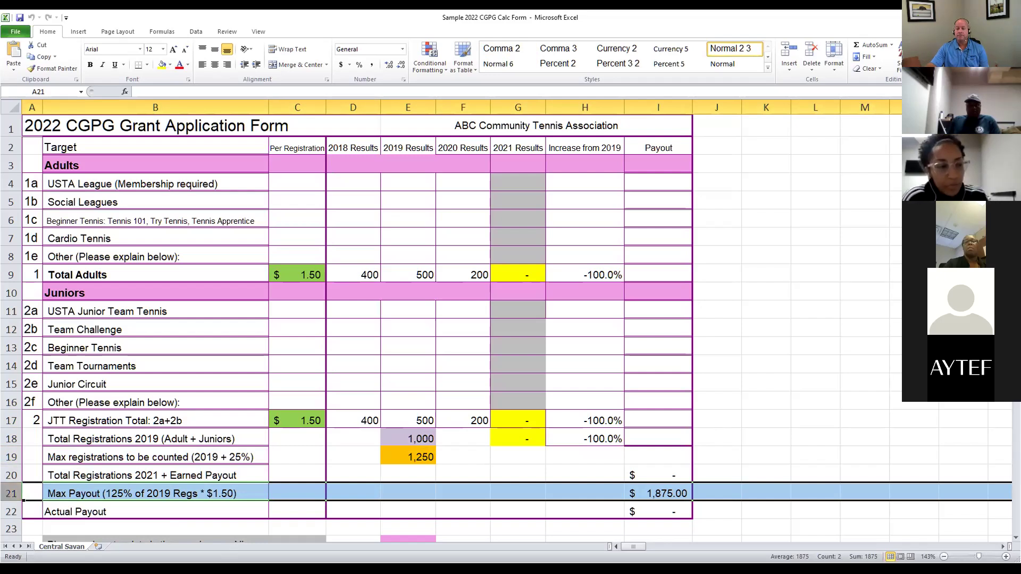
left_click(673, 495)
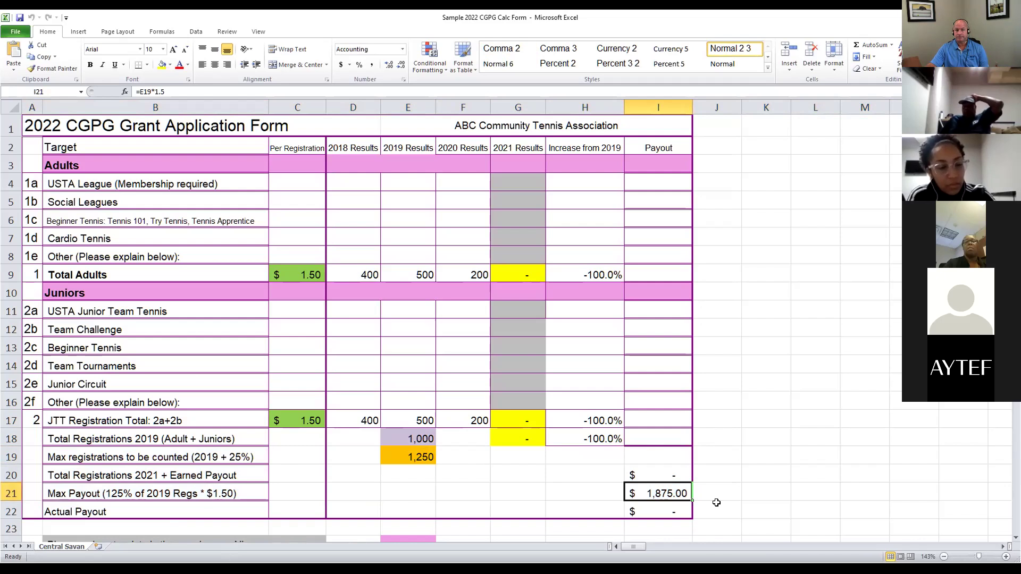
left_click(404, 459)
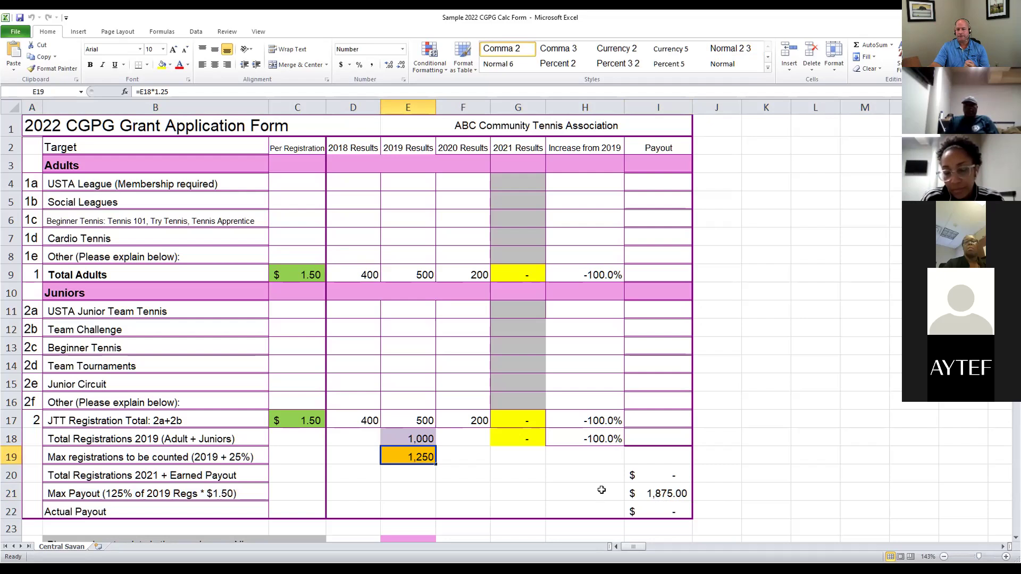
left_click(649, 493)
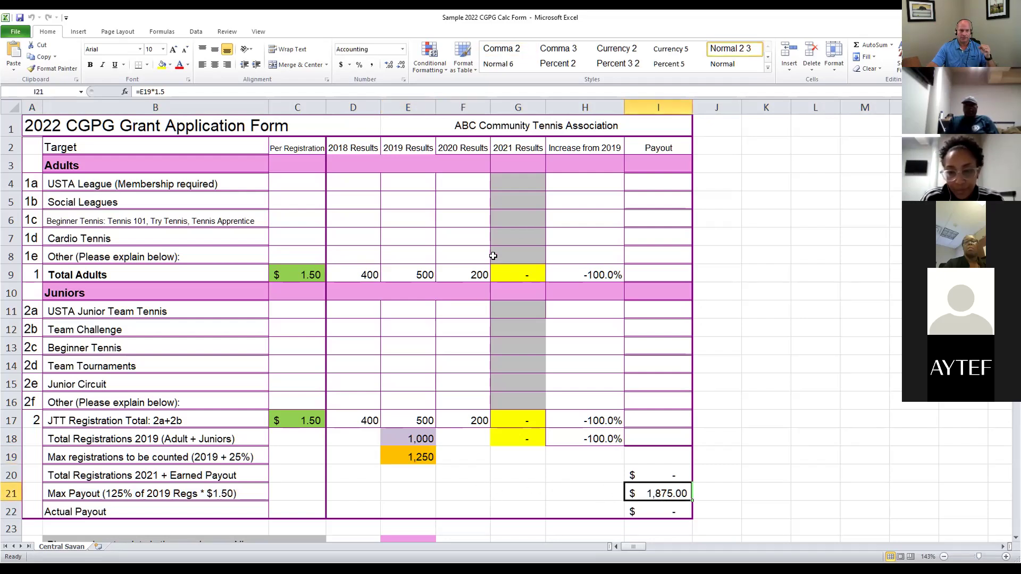
- Set the 2021 Results to 700 for both Total Adults and the JTT Registration Total
left_click(511, 272)
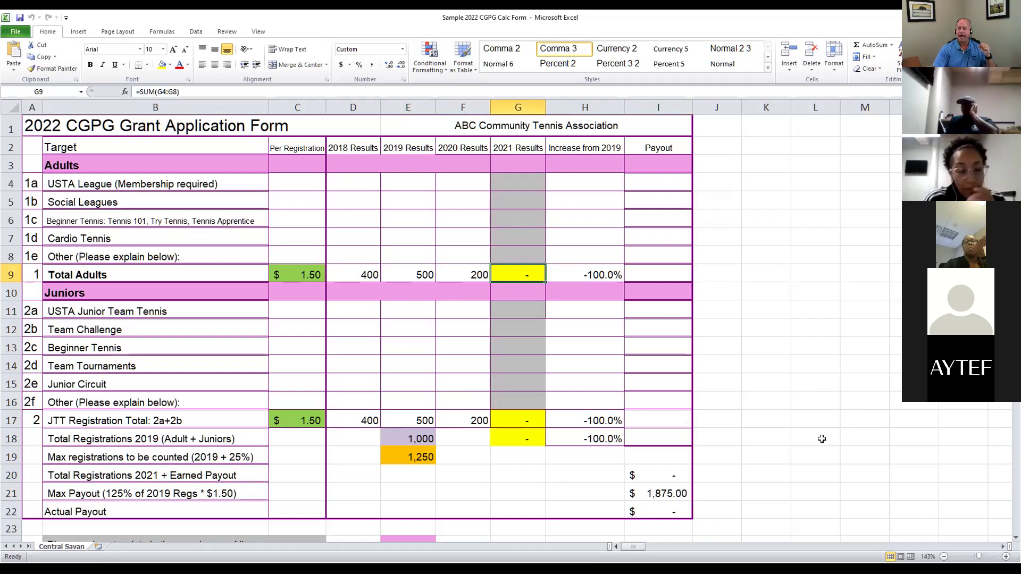
type("700")
left_click(571, 330)
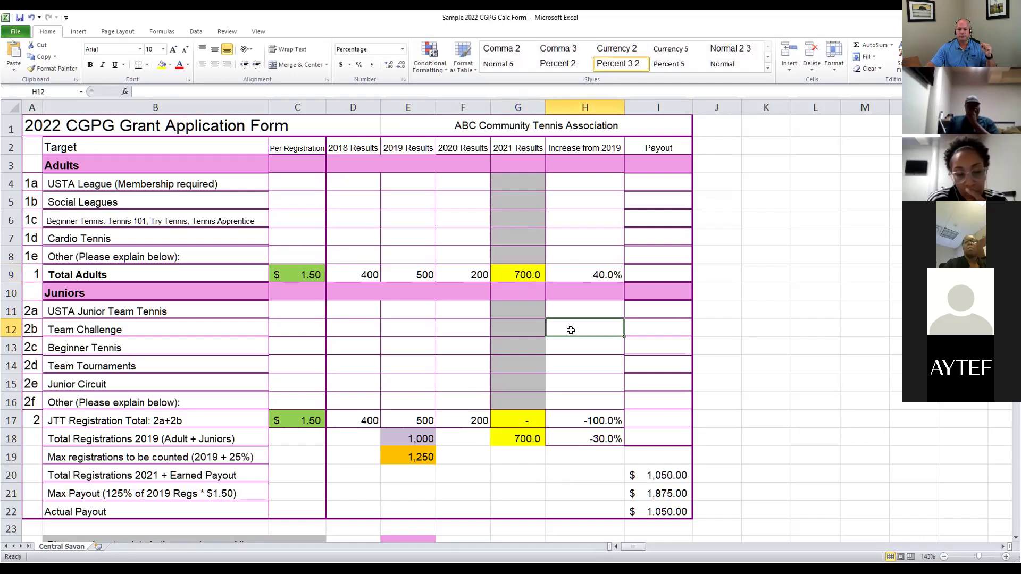
left_click(531, 417)
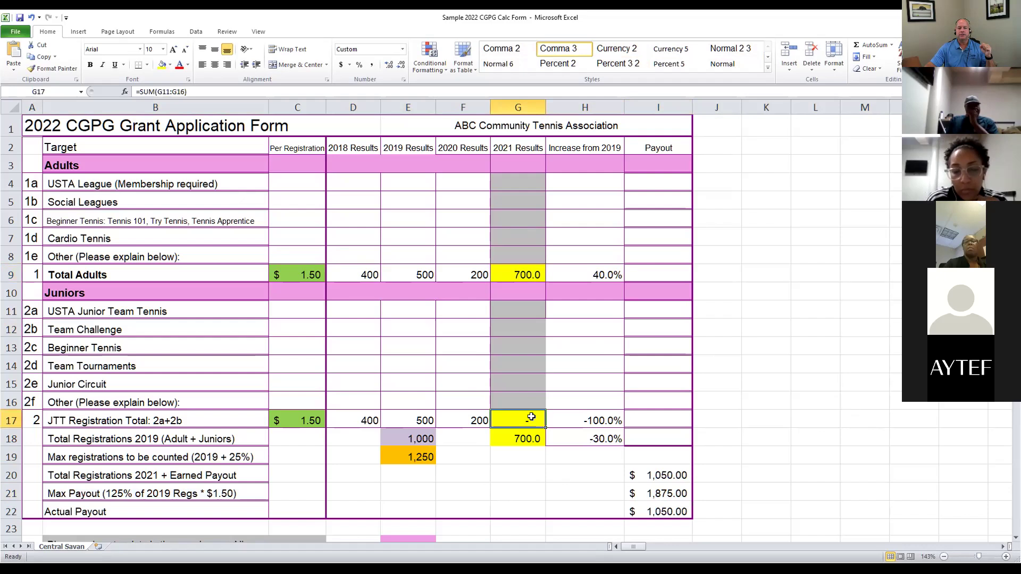
type("700")
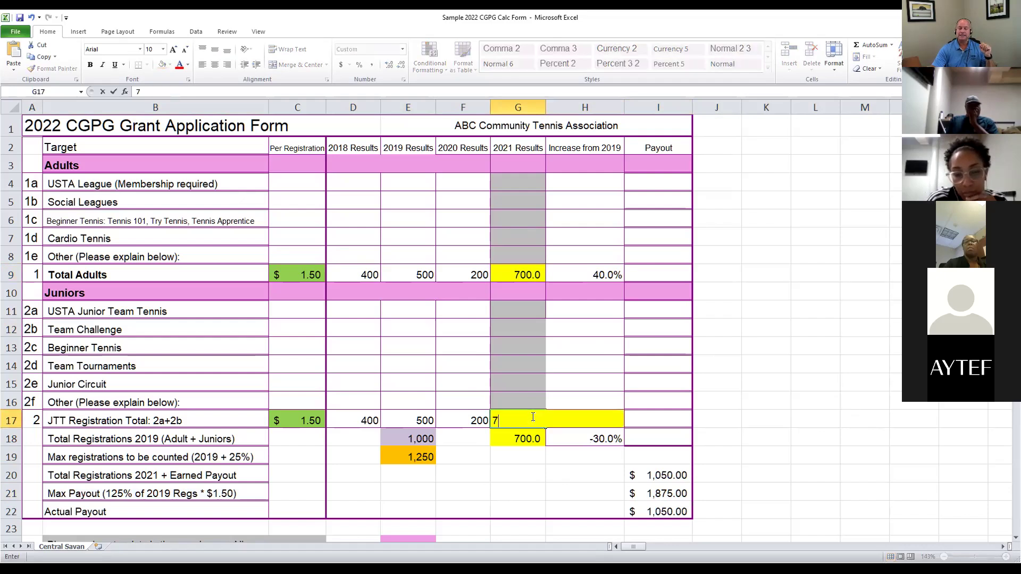
left_click(520, 473)
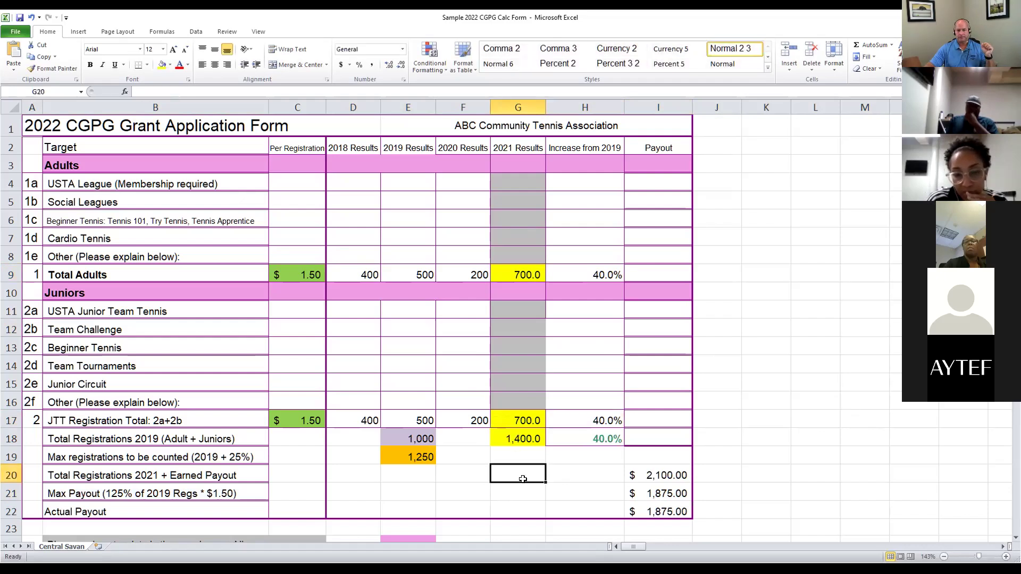
- Review the total and maximum registrations, and highlight the Earned Payout, Max Payout and Actual Payout rows in turn
left_click(12, 439)
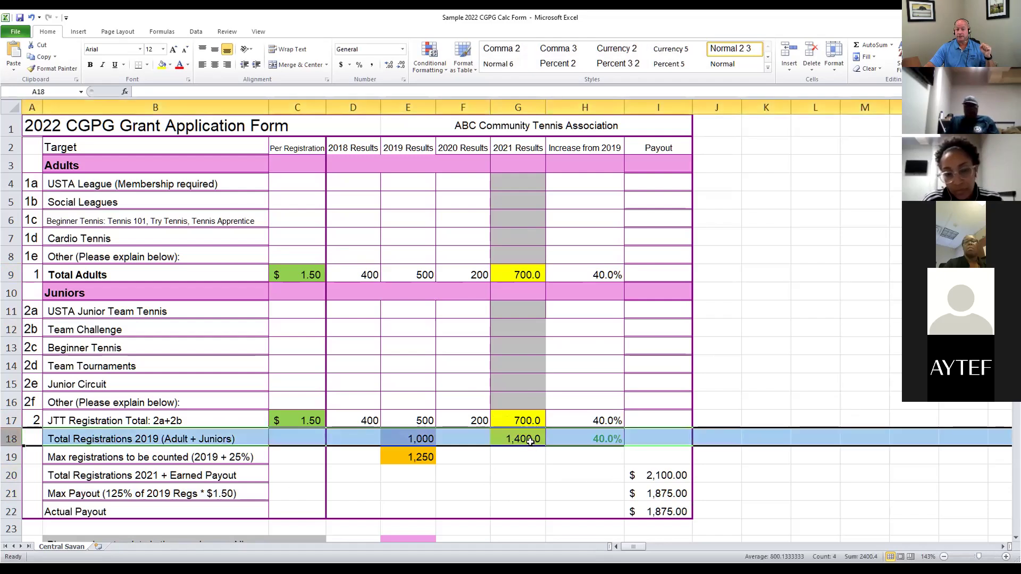
left_click(411, 457)
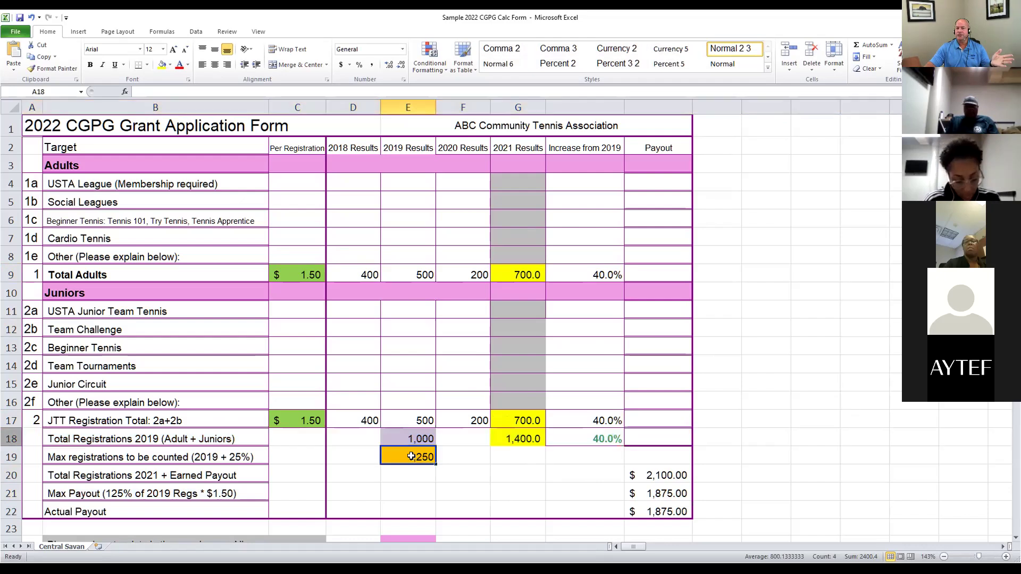
left_click(9, 475)
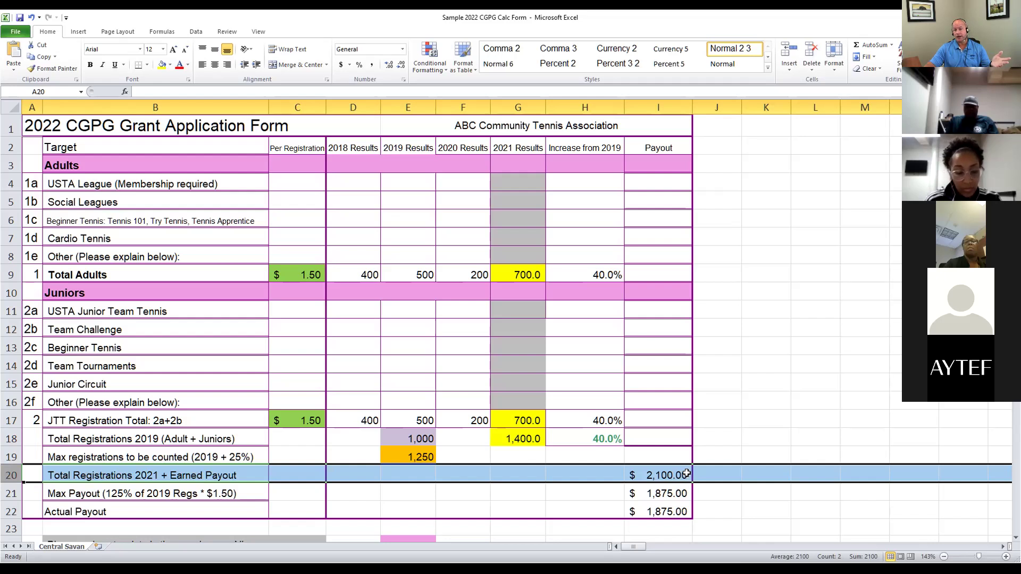
left_click(9, 493)
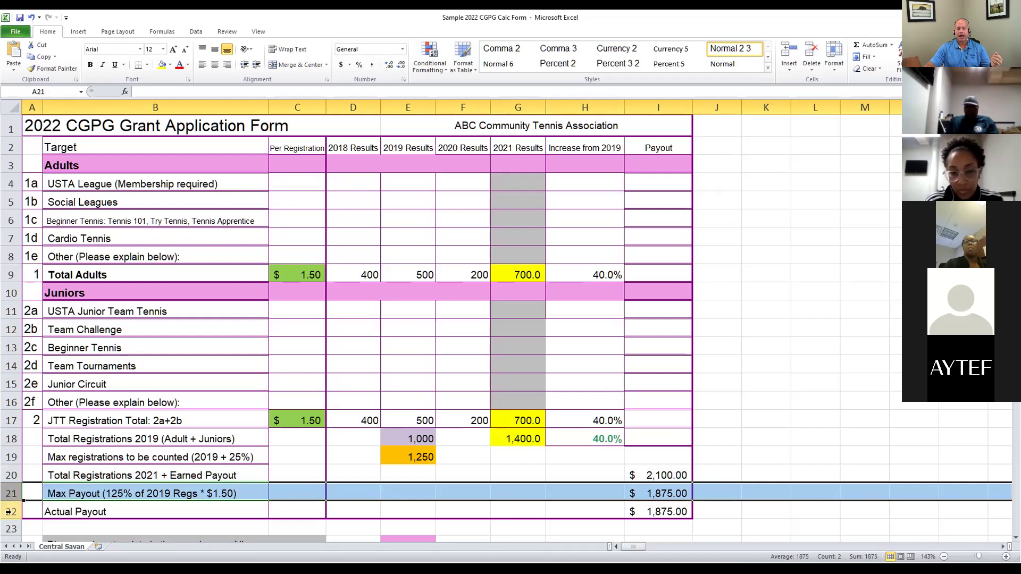
left_click(9, 511)
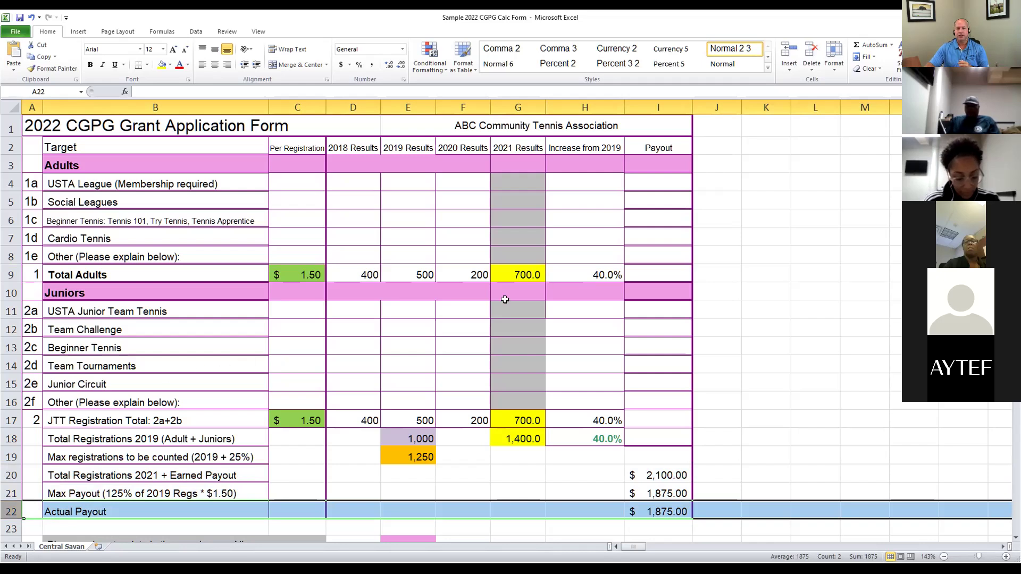
- Change the 2021 Results to 200 for both Total Adults and the JTT Registration Total
left_click(526, 280)
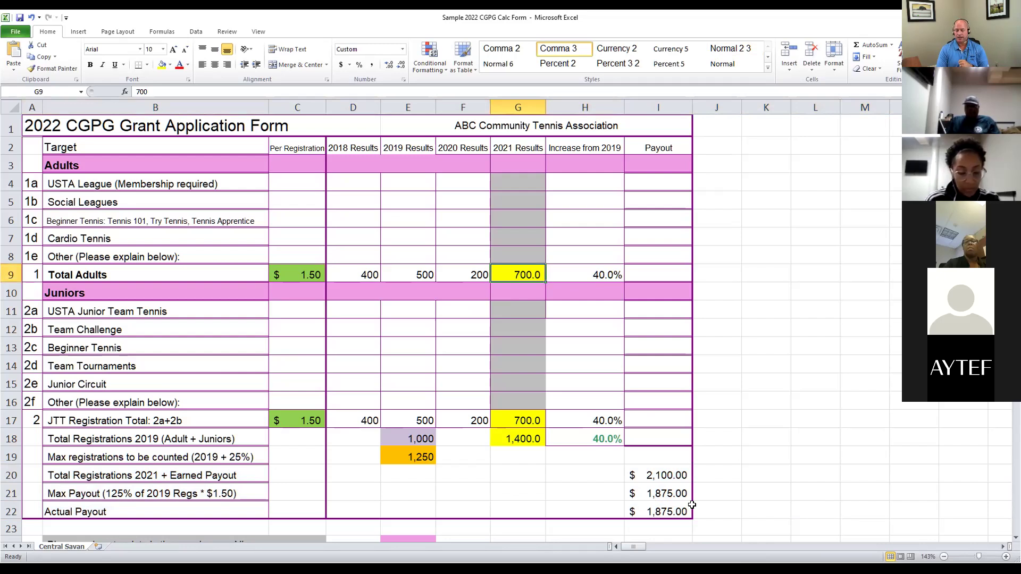
type("200")
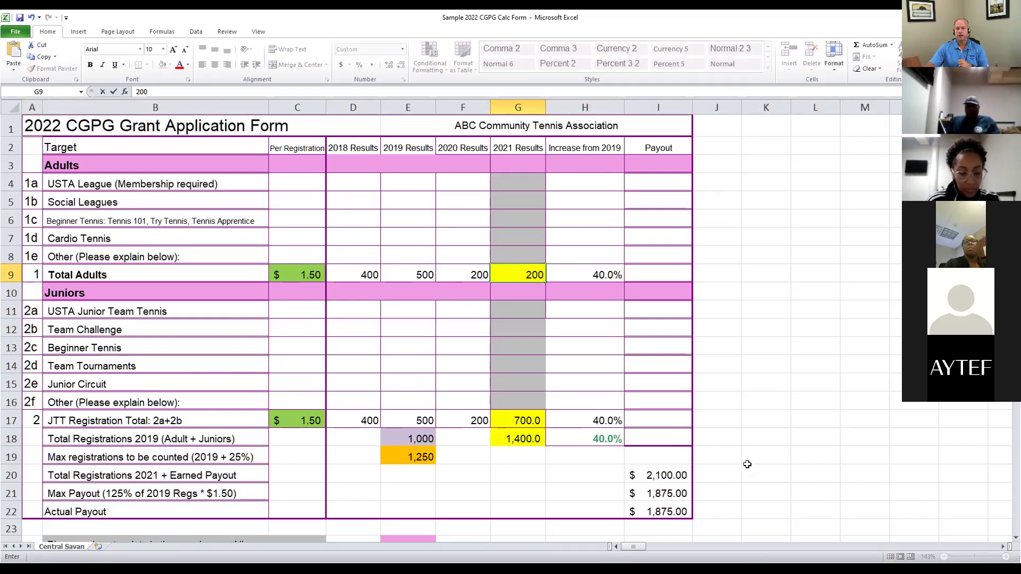
key("Return")
left_click(528, 420)
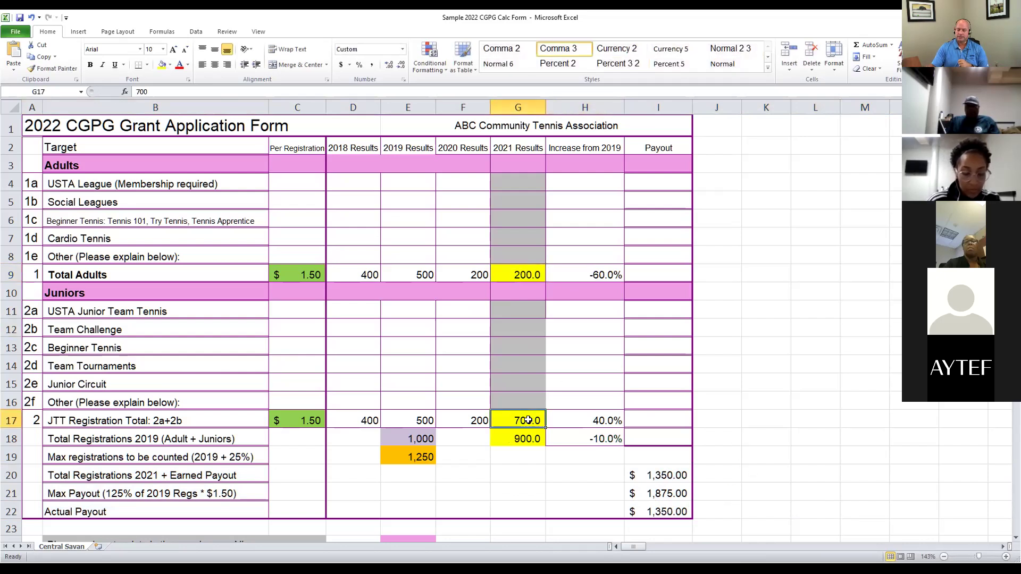
type("200")
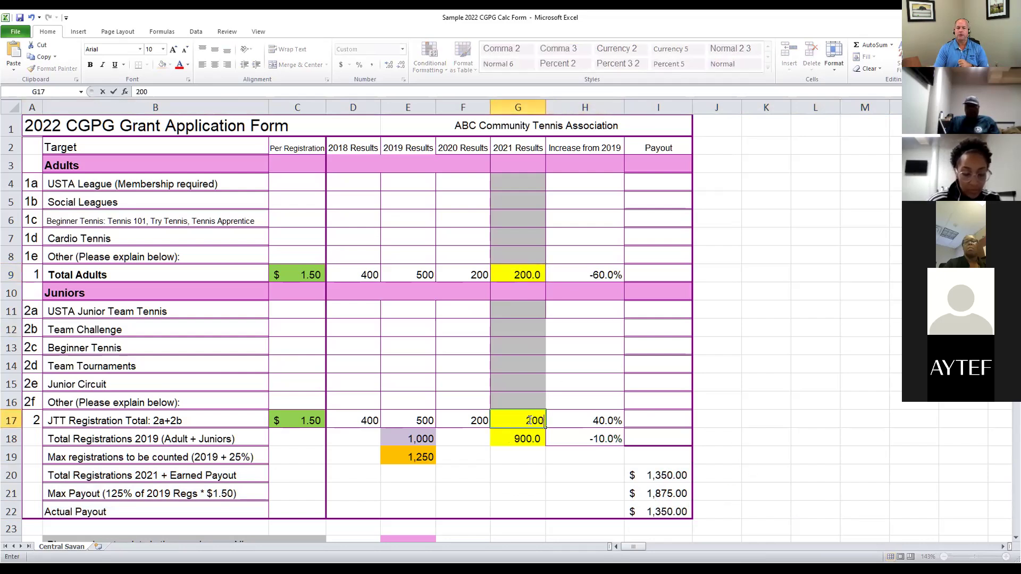
left_click(590, 388)
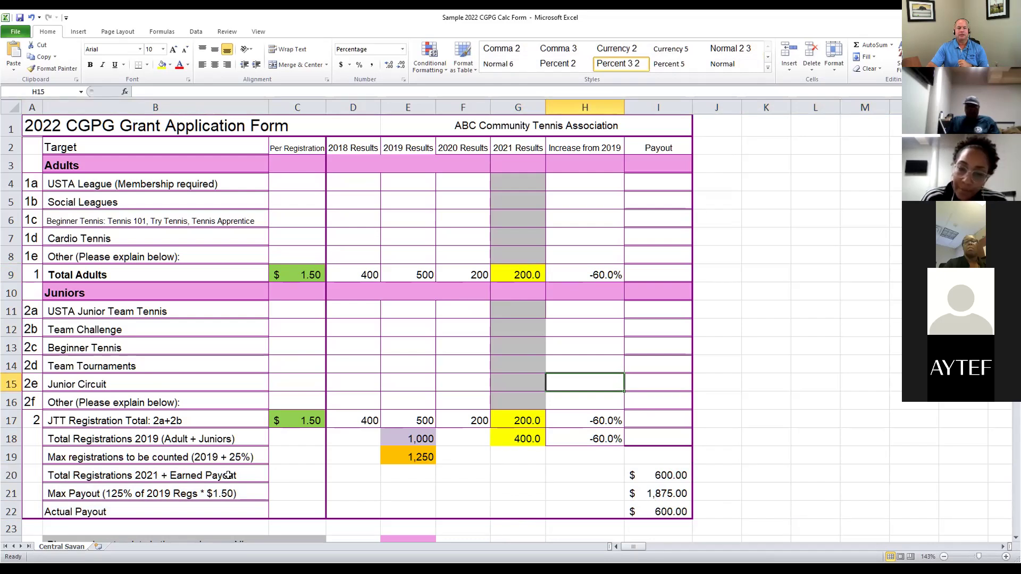
- Compare the earned, maximum and actual payout cells in the Payout column
left_click(671, 477)
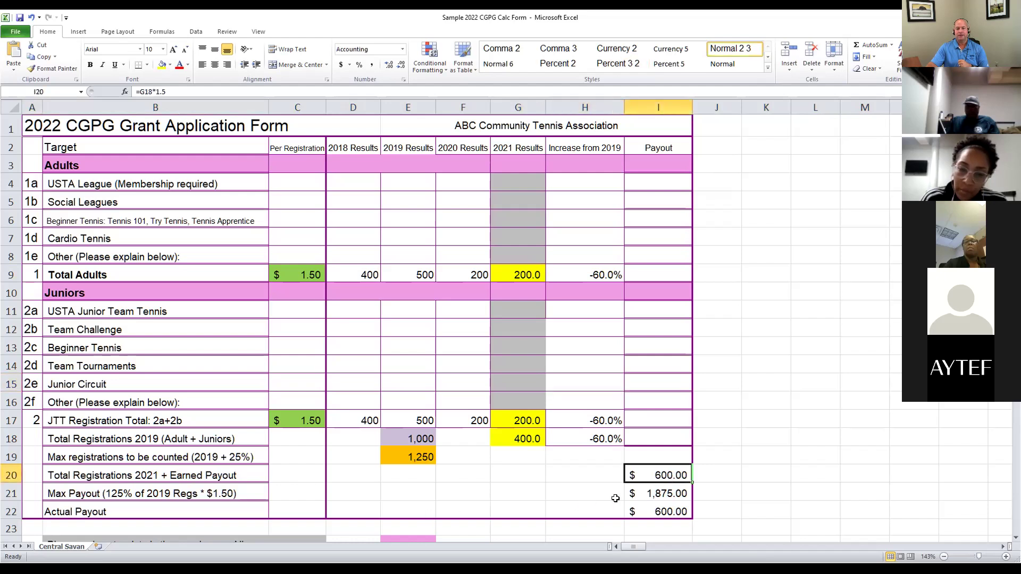
left_click(659, 493)
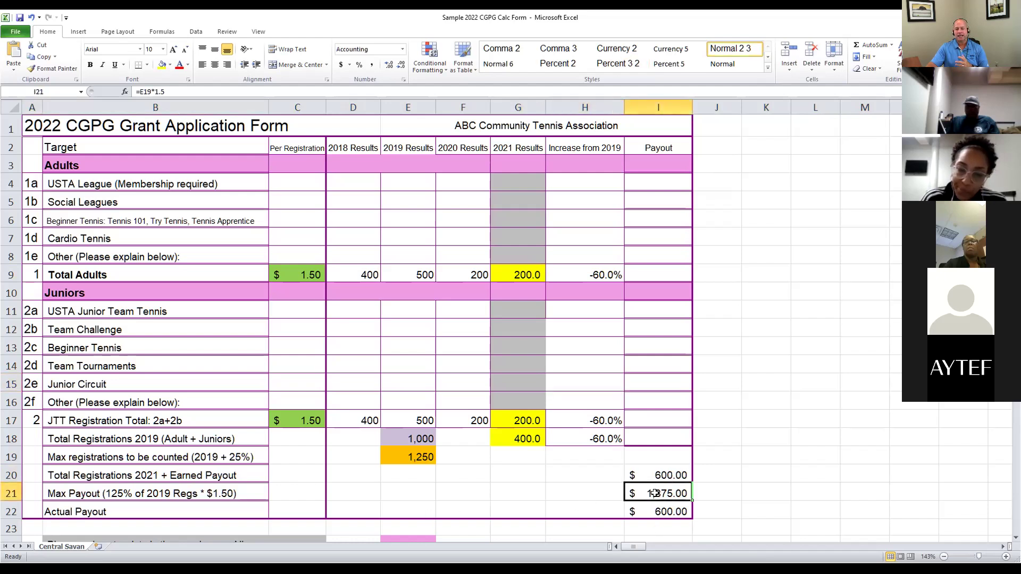
left_click(661, 509)
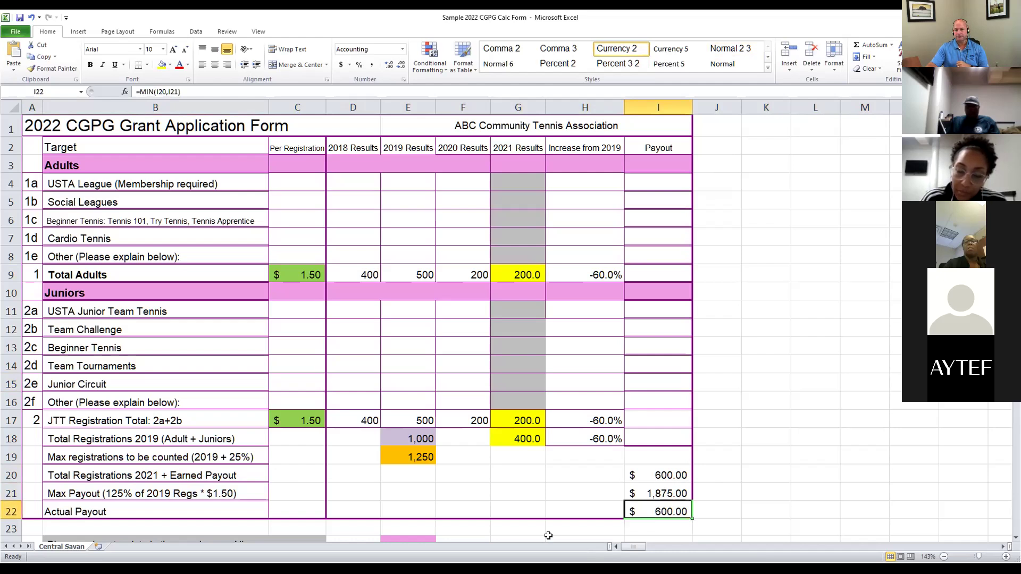
- Set the 2021 Results to 25 for Total Adults and 0 for the JTT Registration Total
left_click(519, 276)
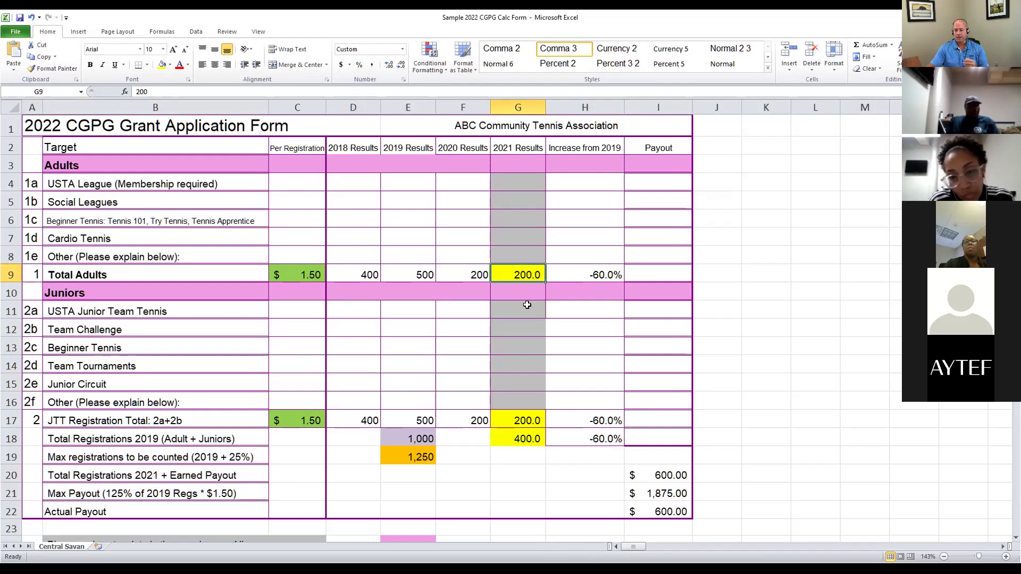
type("25")
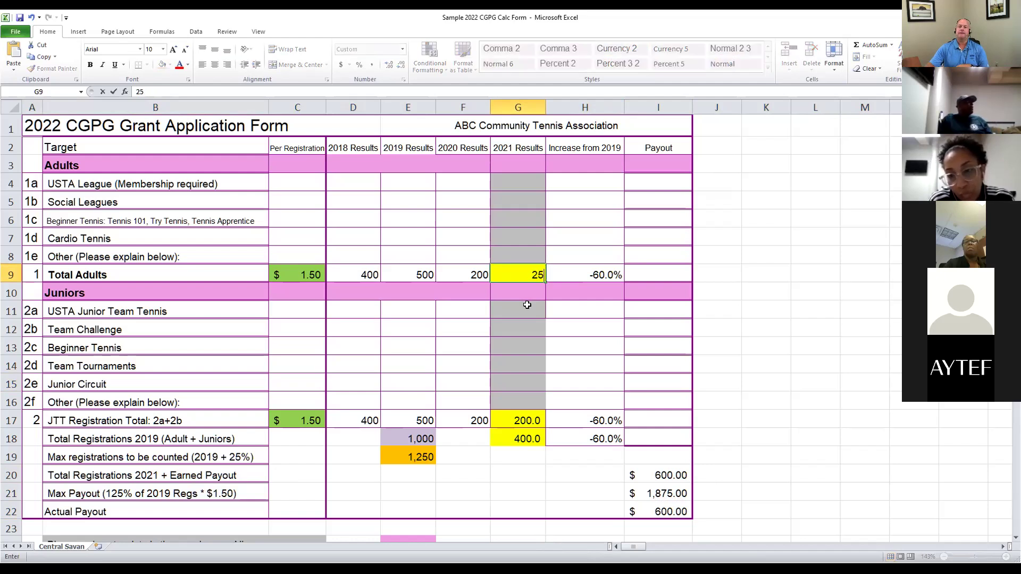
left_click(580, 367)
left_click(529, 417)
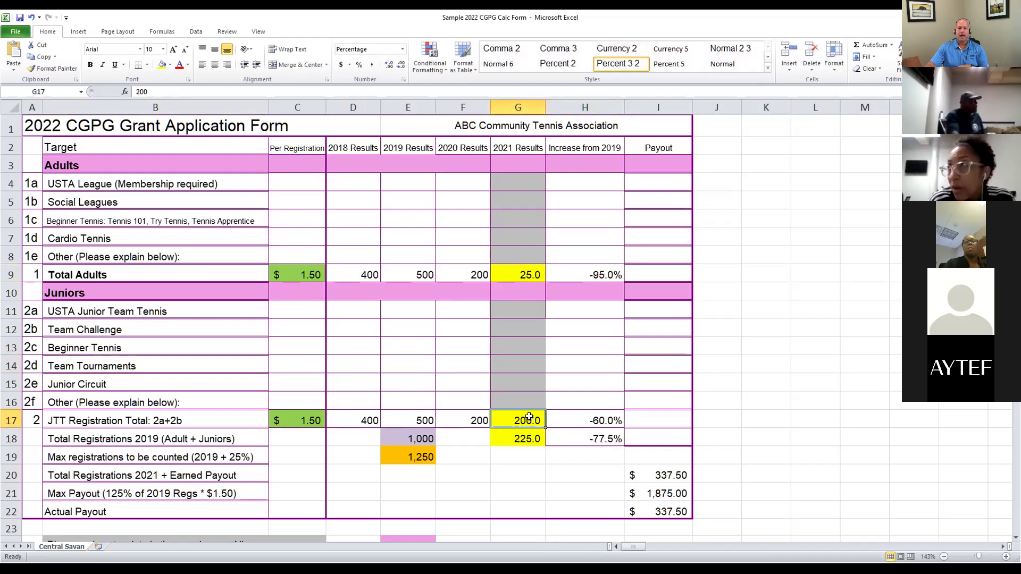
type("0")
left_click_drag(562, 456, 537, 467)
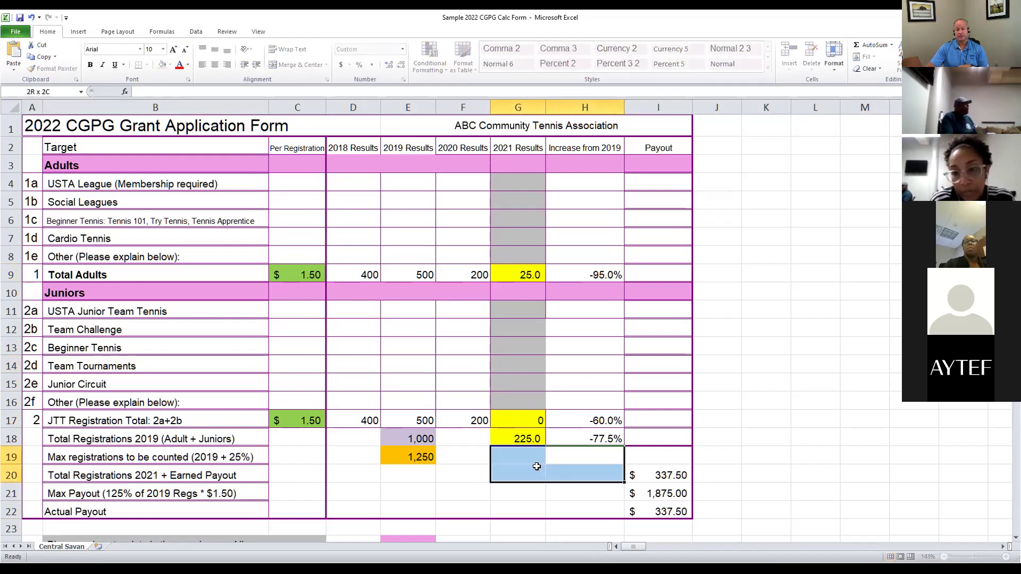
left_click(460, 498)
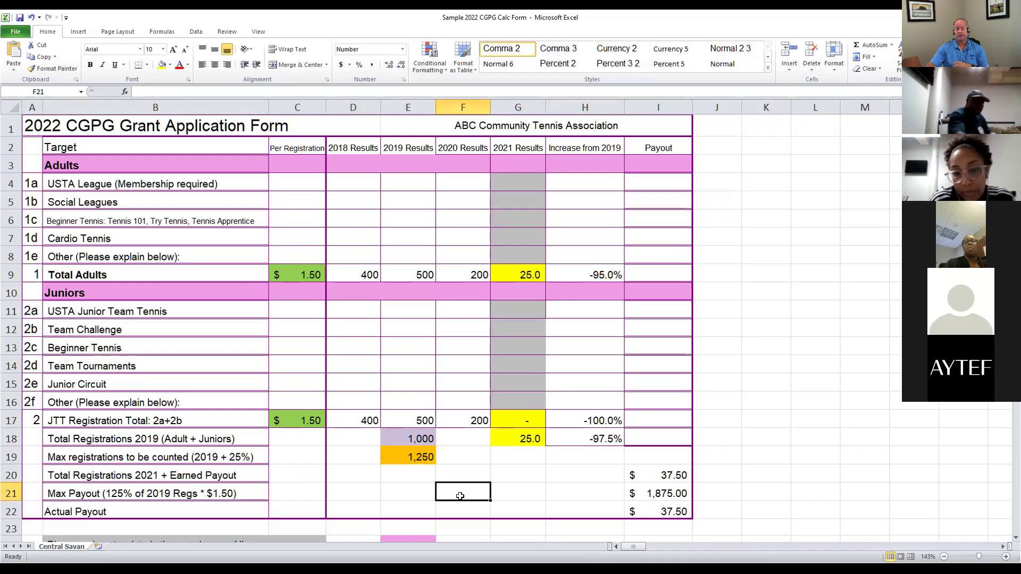
- Highlight the Earned Payout row, check the Max Payout and Actual Payout cells, and highlight the Actual Payout row
left_click(11, 475)
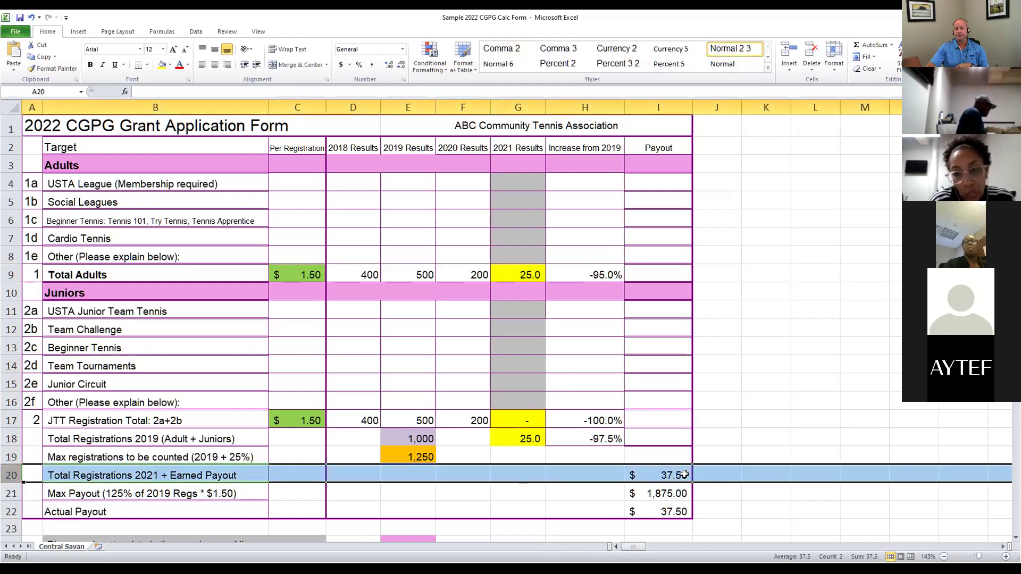
left_click(659, 495)
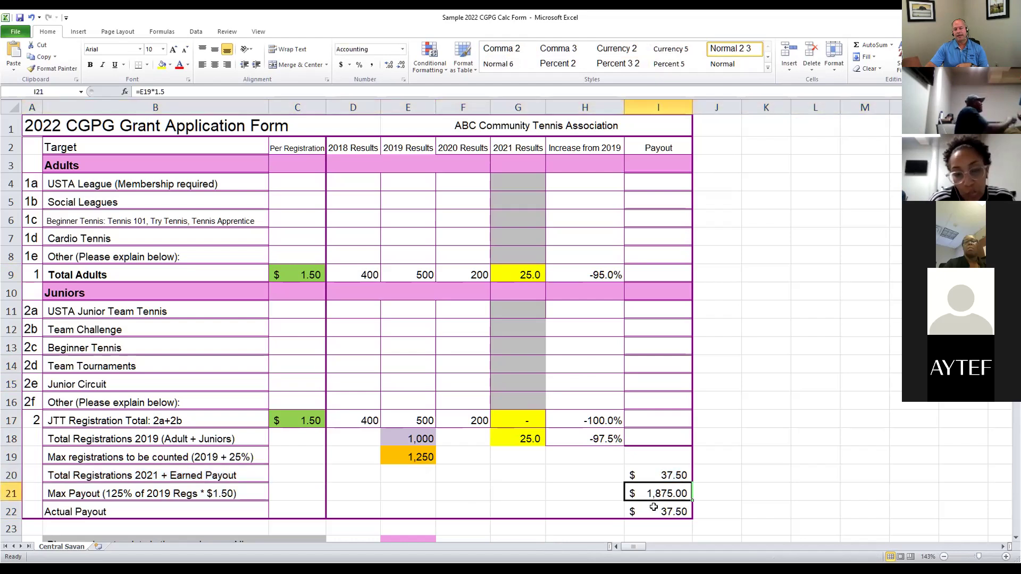
left_click(630, 513)
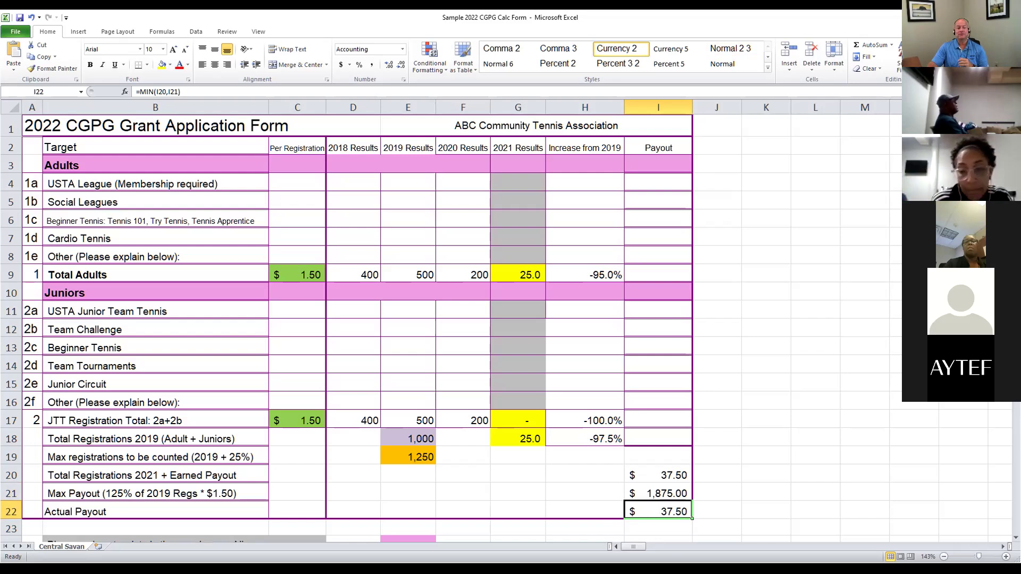
left_click(7, 512)
- Review the $500 Minimum Grant for CTAs note below the form, and return to the 2021 Results column in the Adults section
scroll(8, 512, "down", 2)
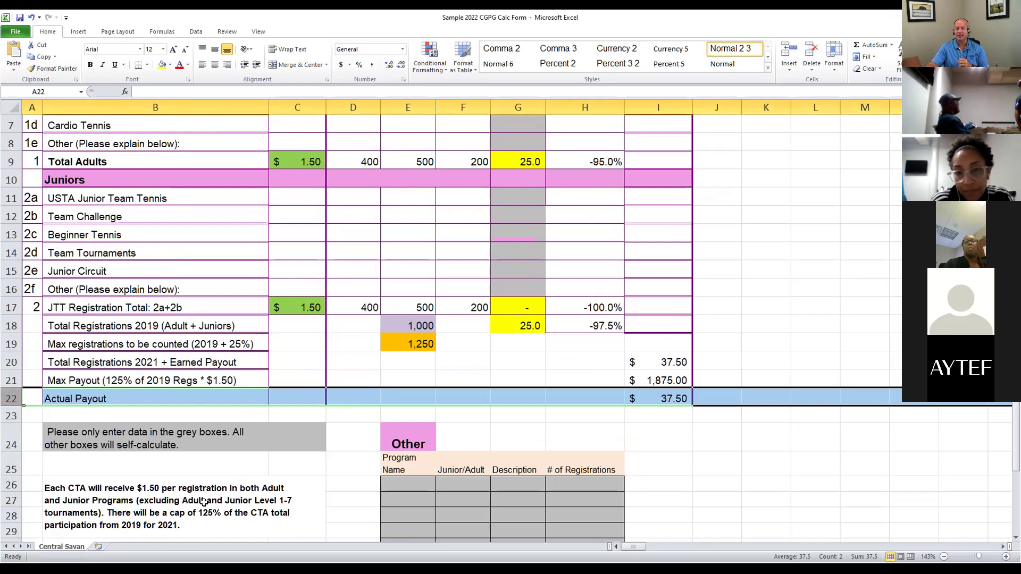
scroll(204, 503, "down", 2)
left_click(57, 484)
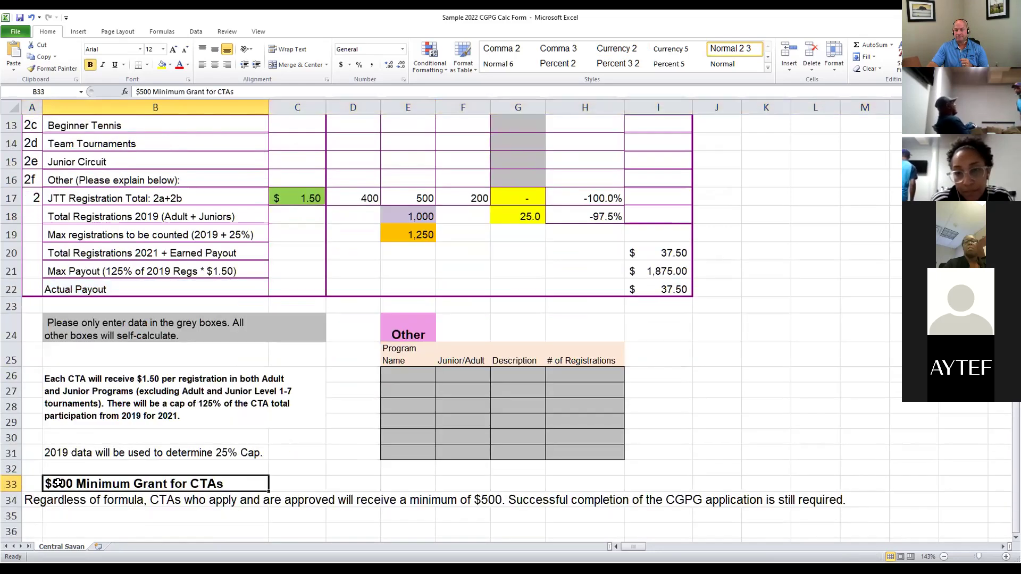
scroll(308, 468, "up", 4)
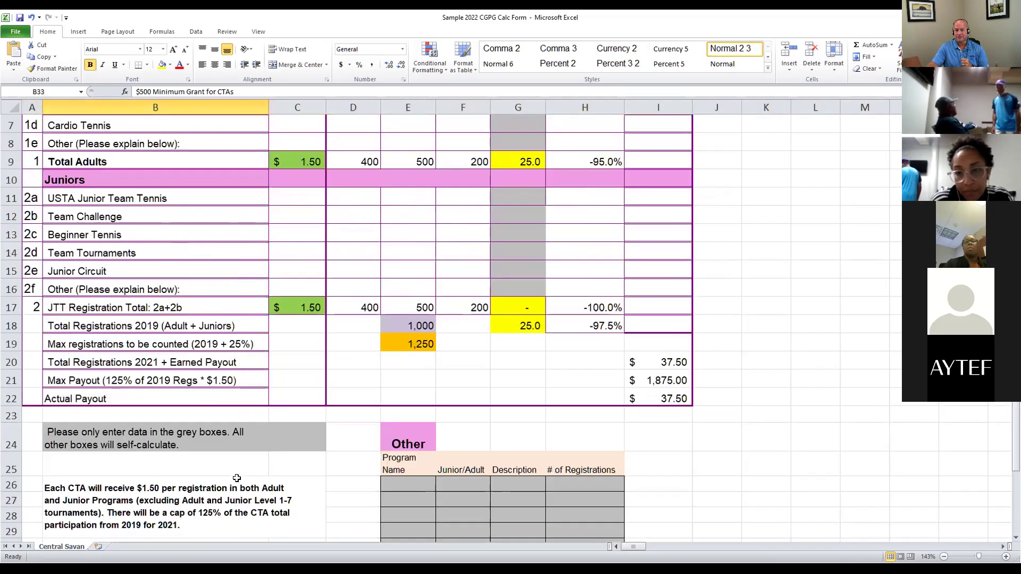
left_click(530, 219)
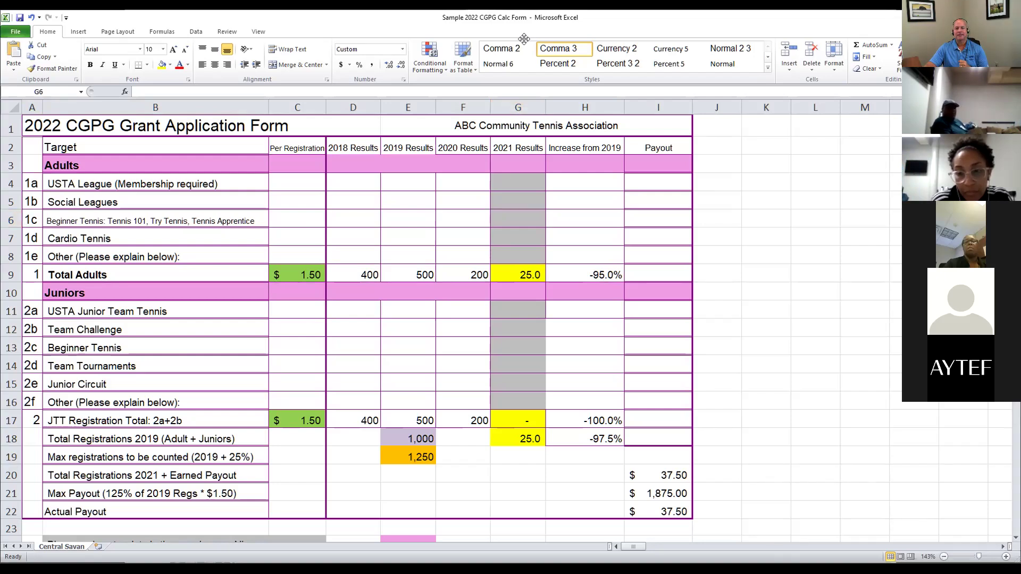
- Switch back to the slide show and advance from the Sample Grant Calculation Form slide to the closing slide
key("alt+Tab")
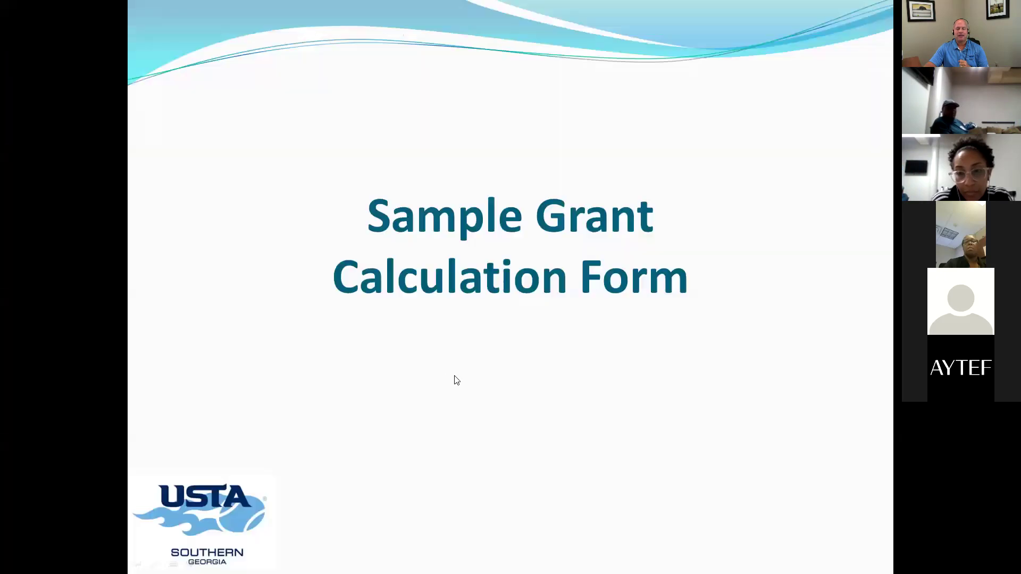
key("Right")
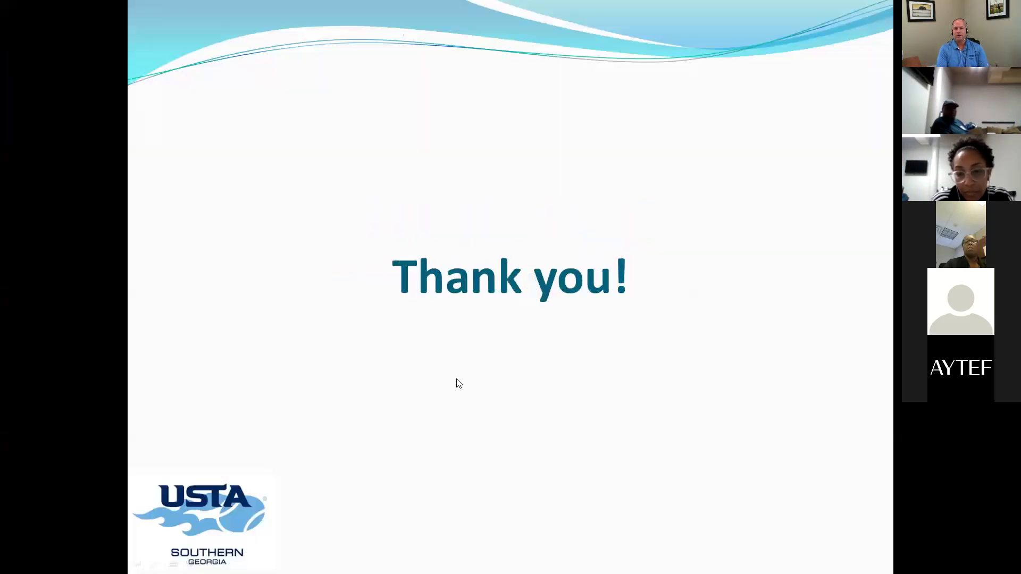